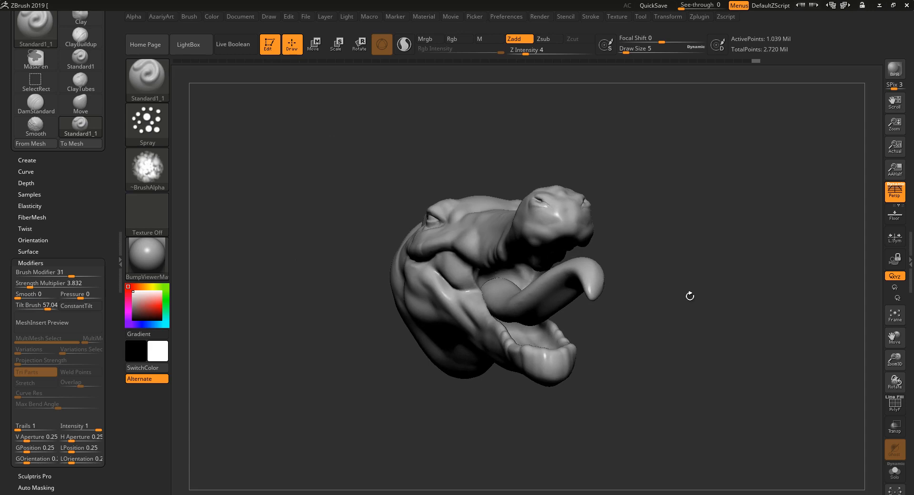
Enlarge the brush's draw size to 118 and spray light test strokes over the side of the neck.
mouse_move(690, 296)
left_mouse_down()
mouse_move(707, 262)
mouse_move(779, 330)
left_mouse_up()
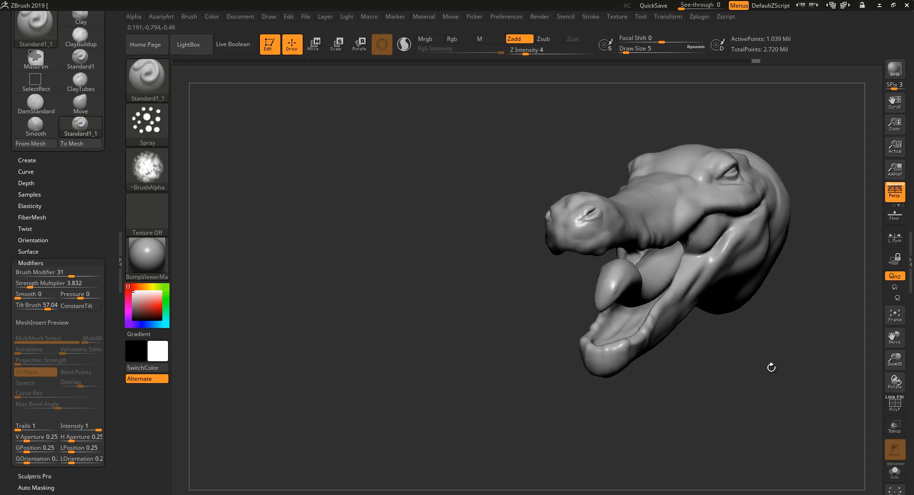
mouse_move(789, 361)
left_mouse_down()
mouse_move(802, 366)
mouse_move(700, 323)
mouse_move(723, 381)
mouse_move(746, 340)
mouse_move(679, 352)
mouse_move(690, 373)
left_mouse_up()
mouse_move(740, 411)
left_mouse_down()
mouse_move(747, 422)
mouse_move(733, 392)
mouse_move(703, 370)
mouse_move(649, 375)
mouse_move(656, 383)
mouse_move(632, 378)
mouse_move(687, 331)
left_mouse_up()
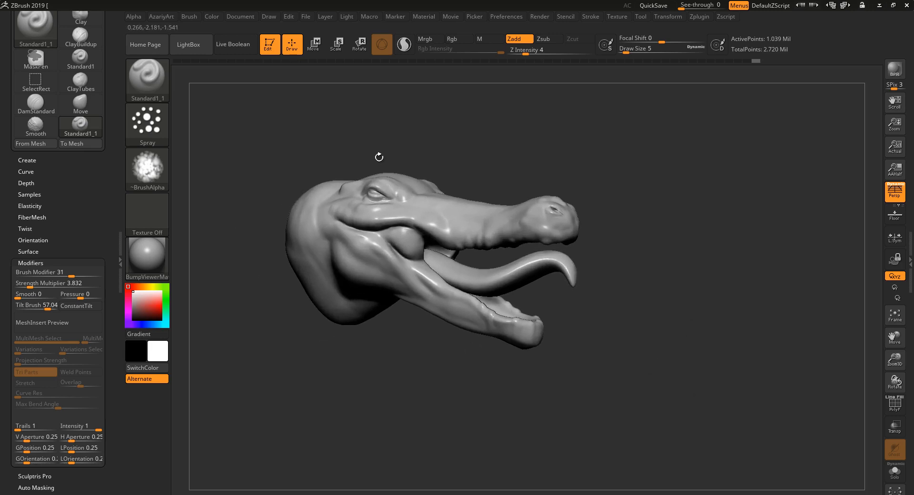
mouse_move(348, 353)
left_mouse_down()
mouse_move(349, 378)
mouse_move(392, 384)
mouse_move(386, 377)
left_mouse_up()
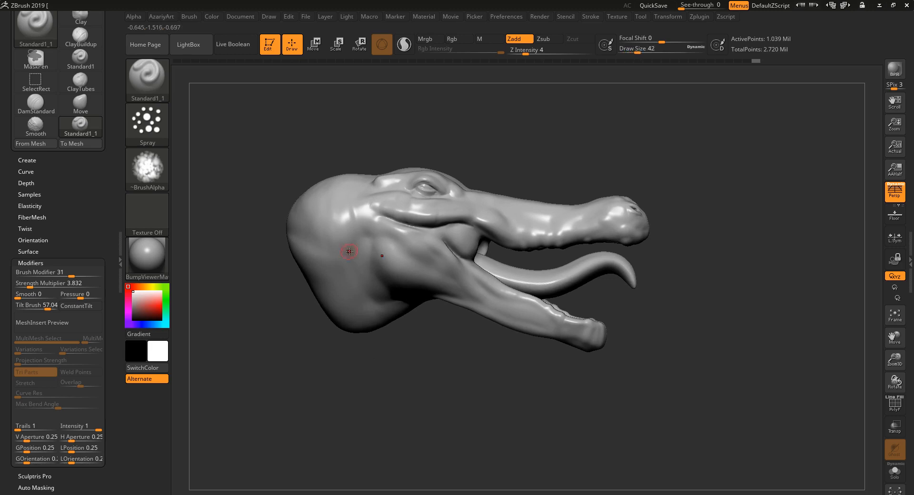
key("bracketright")
key("bracketright")
mouse_move(367, 274)
left_mouse_down()
mouse_move(336, 223)
mouse_move(343, 272)
left_mouse_up()
mouse_move(433, 371)
left_mouse_down()
mouse_move(434, 394)
mouse_move(491, 478)
mouse_move(538, 431)
mouse_move(540, 404)
left_mouse_up()
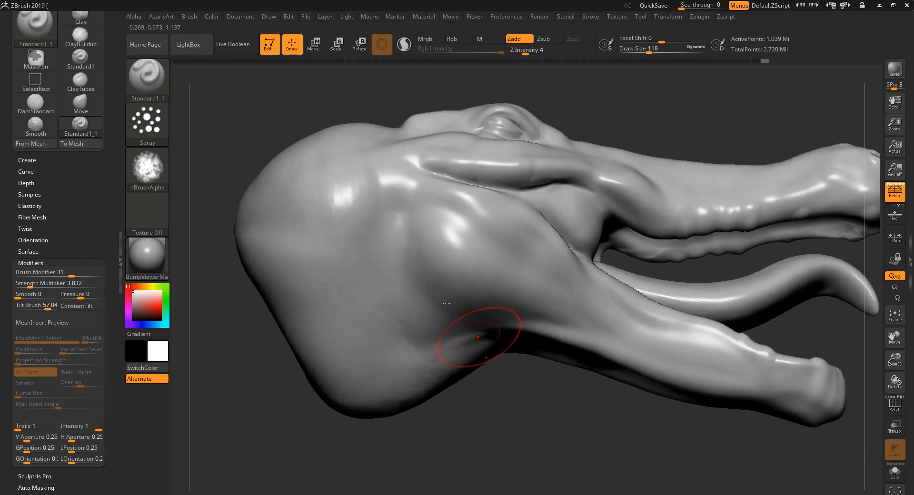
left_click_drag(389, 220, 379, 228)
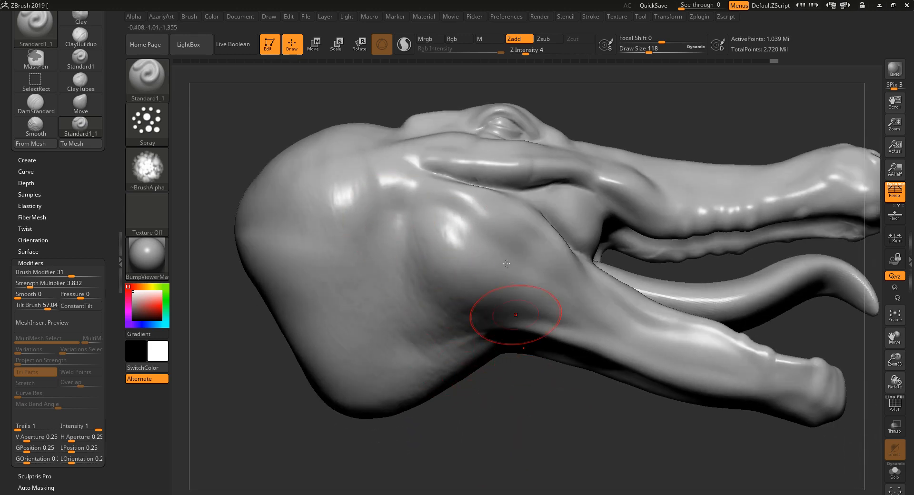
left_click_drag(631, 383, 673, 398)
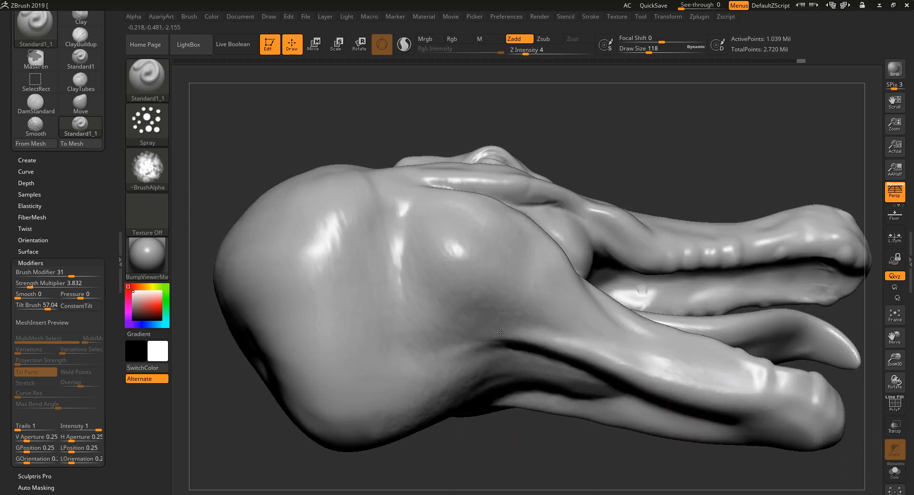
Examine the crocodile head's neck, jaw and snout from several sides.
left_click_drag(704, 113, 725, 171)
mouse_move(671, 446)
left_mouse_down("alt")
mouse_move(538, 380)
mouse_move(559, 386)
mouse_move(583, 440)
left_mouse_up("alt")
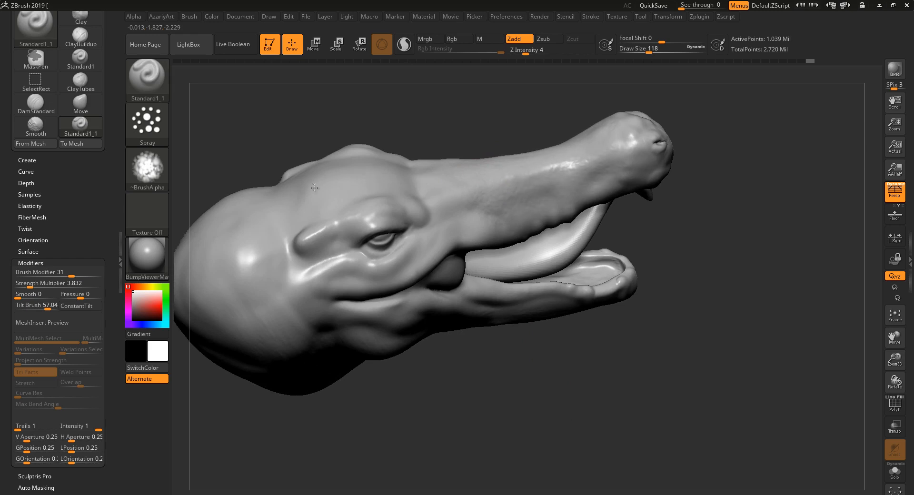
left_click_drag(528, 397, 431, 378)
mouse_move(516, 416)
left_mouse_down()
mouse_move(530, 439)
mouse_move(546, 433)
mouse_move(545, 456)
left_mouse_up()
mouse_move(517, 418)
left_mouse_down()
mouse_move(509, 372)
mouse_move(492, 383)
mouse_move(502, 406)
left_mouse_up()
key("ctrl")
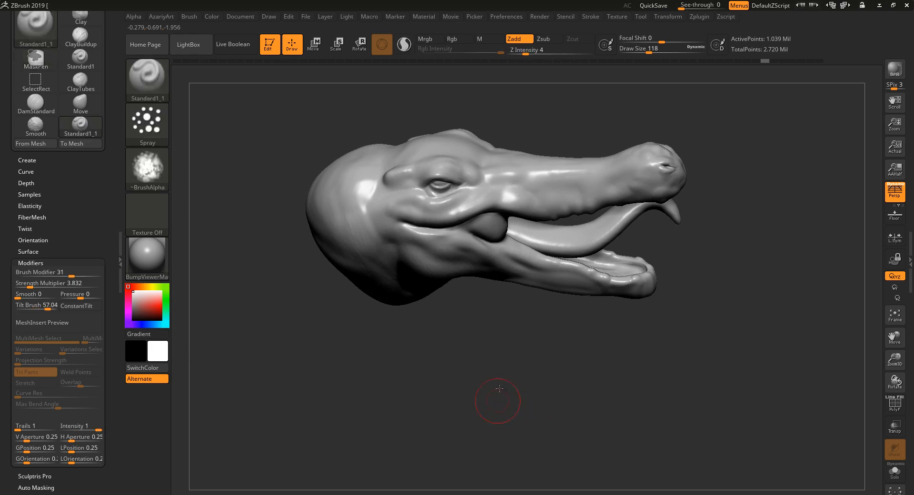
left_click_drag(497, 400, 496, 386)
key("ctrl")
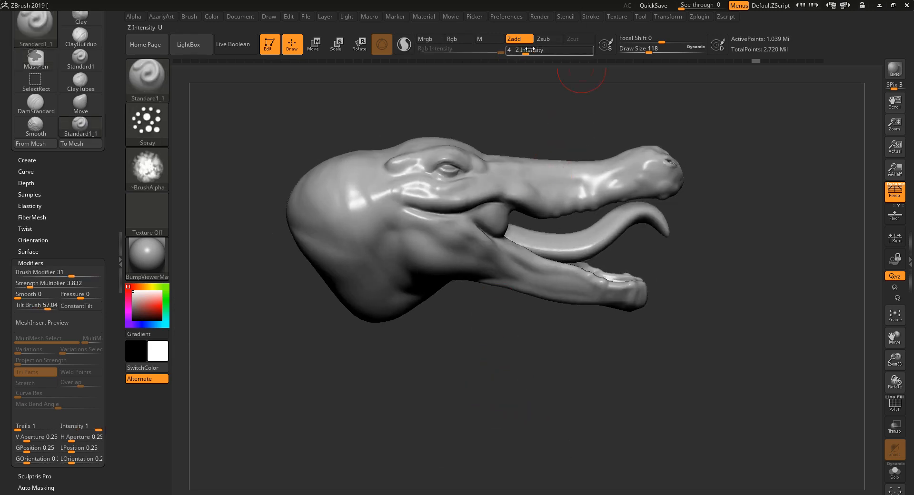
Try spraying skin texture on the side of the neck at Z Intensity 19, and undo the stroke.
left_click_drag(526, 52, 531, 52)
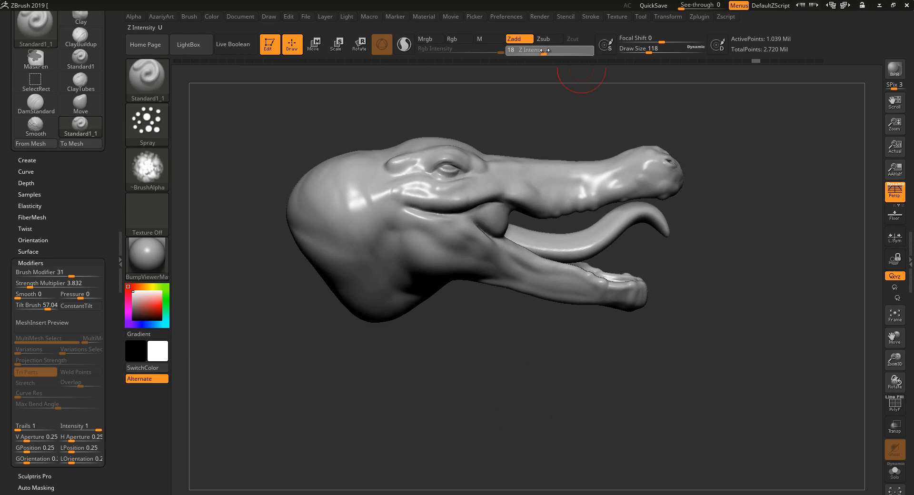
left_click_drag(546, 50, 545, 52)
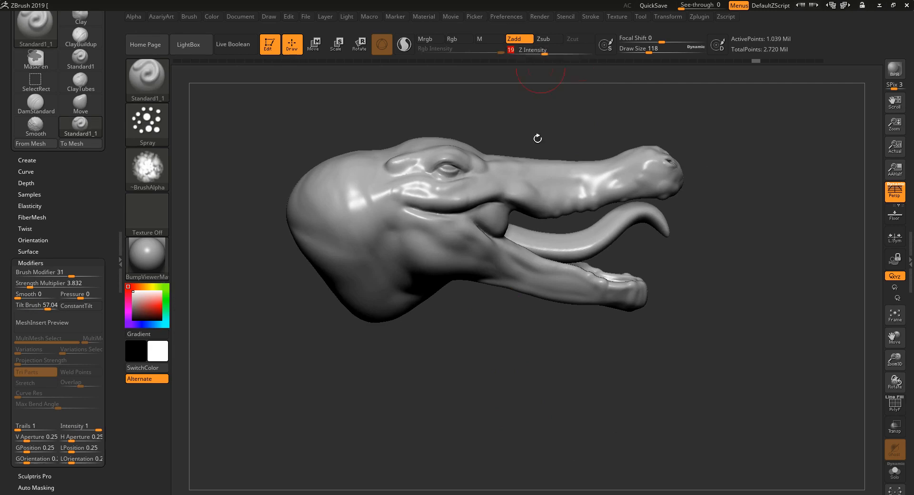
left_click_drag(470, 369, 460, 395, "alt")
left_click_drag(320, 221, 327, 257)
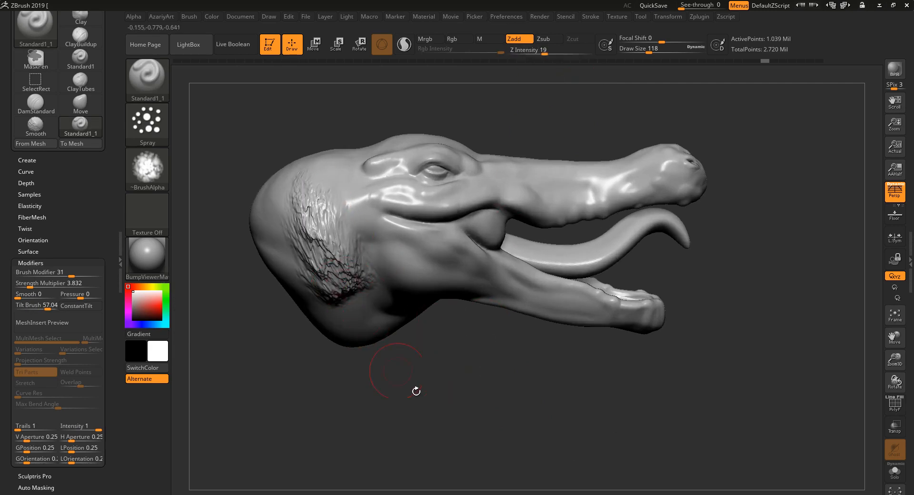
left_click_drag(416, 390, 403, 418)
mouse_move(465, 399)
left_mouse_down("alt")
mouse_move(611, 388)
mouse_move(481, 381)
left_mouse_up("alt")
left_click_drag(528, 398, 482, 389)
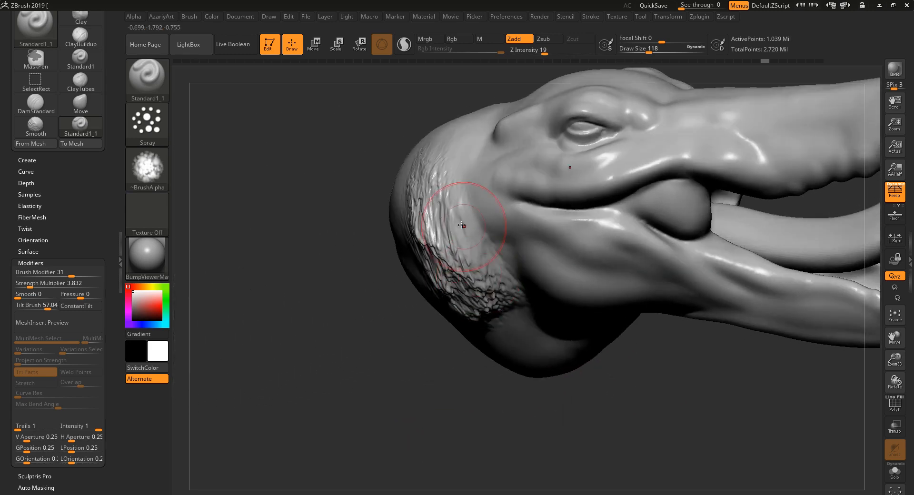
key("ctrl+z")
Set the Z Intensity to 9 and spray skin texture over the side of the neck.
left_click_drag(546, 52, 535, 51)
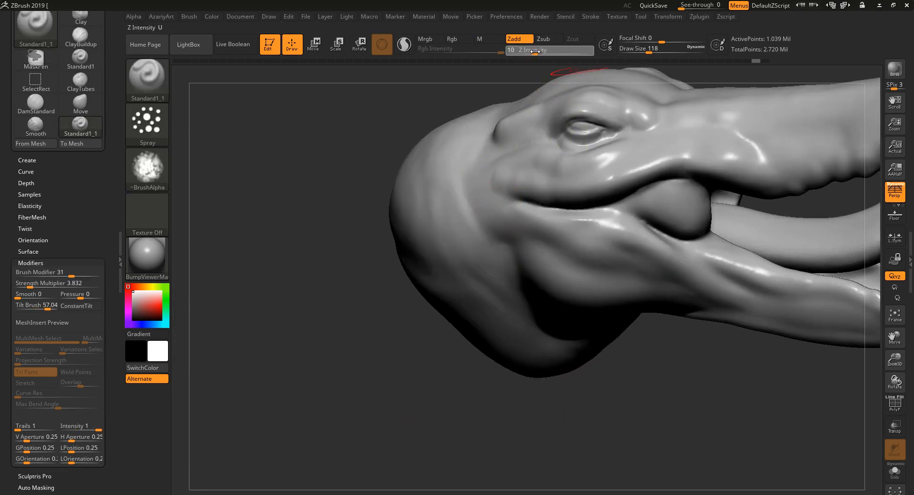
mouse_move(431, 237)
left_mouse_down()
mouse_move(438, 269)
mouse_move(469, 291)
left_mouse_up()
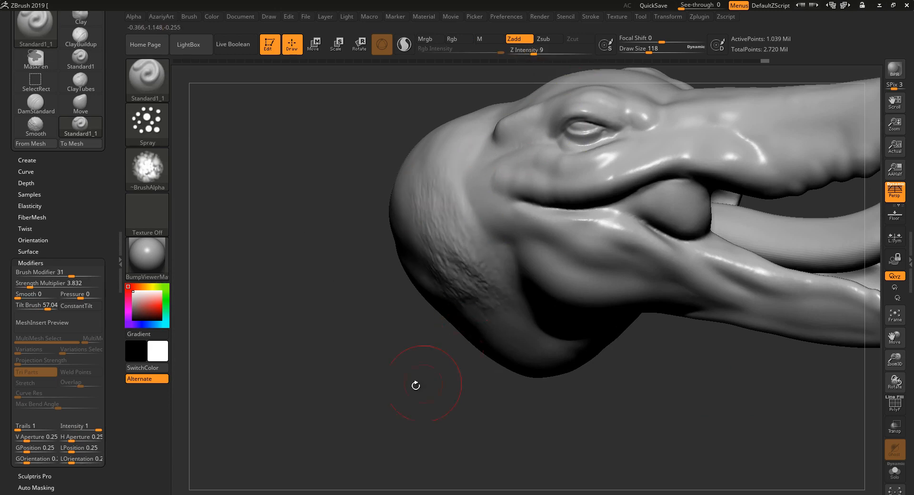
left_click_drag(416, 386, 481, 376)
left_click_drag(366, 174, 400, 285)
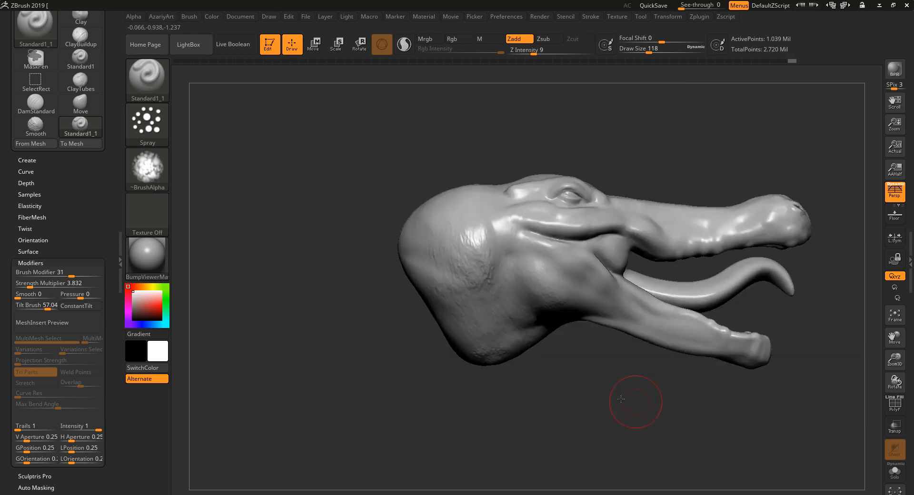
Spray skin texture over the neck behind the jaw and along the outside of the lower jaw.
left_click_drag(630, 400, 514, 308)
mouse_move(500, 260)
left_mouse_down()
mouse_move(495, 272)
mouse_move(516, 276)
left_mouse_up()
left_click_drag(642, 270, 613, 277)
mouse_move(620, 316)
left_mouse_down()
mouse_move(516, 359)
mouse_move(662, 288)
mouse_move(621, 292)
left_mouse_up()
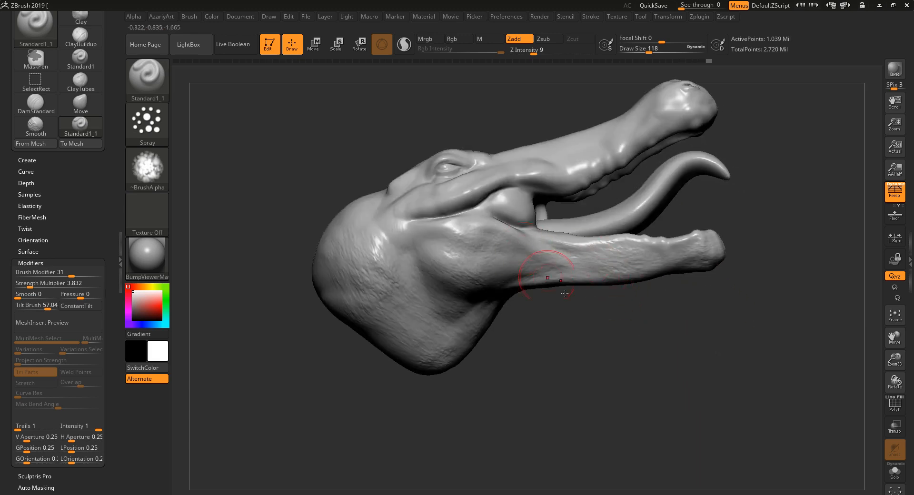
Spray skin texture along the upper snout, over the forehead and behind the eye.
mouse_move(660, 352)
left_mouse_down("alt")
mouse_move(579, 400)
mouse_move(538, 404)
left_mouse_up("alt")
left_click_drag(530, 172, 581, 146)
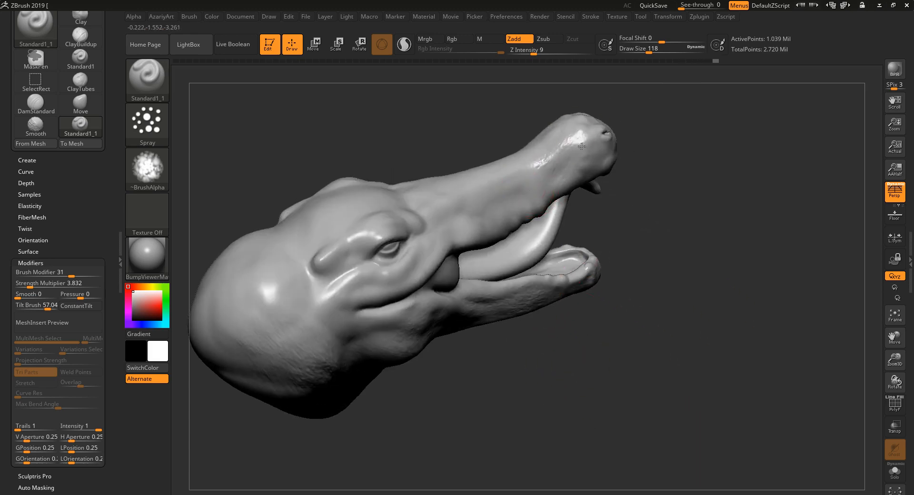
mouse_move(492, 185)
left_mouse_down()
mouse_move(506, 217)
mouse_move(438, 238)
mouse_move(426, 259)
mouse_move(375, 287)
mouse_move(348, 242)
left_mouse_up()
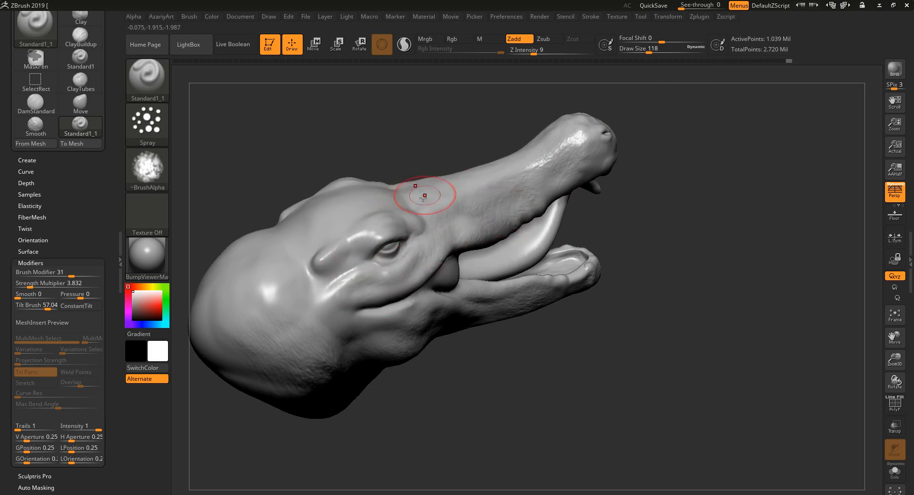
left_click_drag(418, 153, 418, 179)
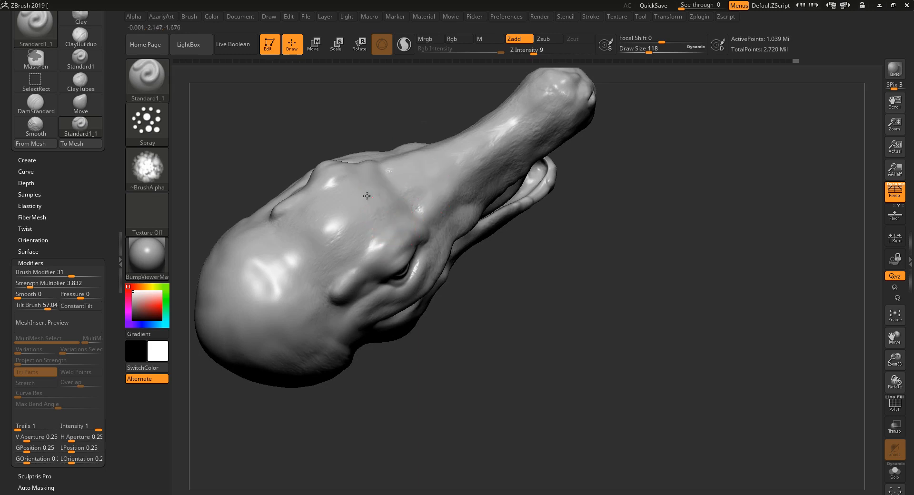
left_click_drag(366, 196, 266, 283)
left_click_drag(422, 418, 473, 359)
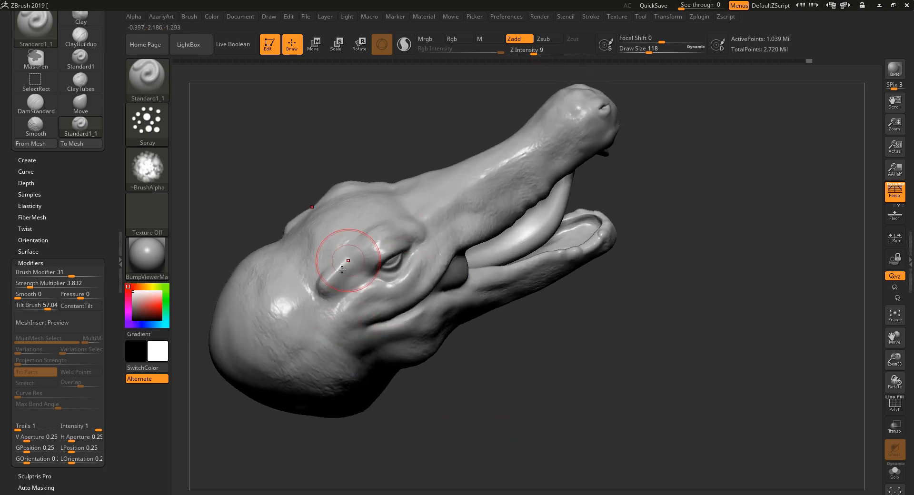
left_click_drag(347, 260, 341, 285)
Spray skin texture over the tip of the snout around the nostrils and along its upper side.
mouse_move(421, 155)
left_mouse_down()
mouse_move(437, 190)
mouse_move(440, 159)
mouse_move(488, 131)
left_mouse_up()
mouse_move(640, 281)
left_mouse_down()
mouse_move(671, 245)
mouse_move(737, 244)
mouse_move(712, 253)
mouse_move(744, 187)
mouse_move(707, 273)
mouse_move(700, 271)
left_mouse_up()
mouse_move(534, 226)
left_mouse_down()
mouse_move(505, 248)
mouse_move(547, 234)
left_mouse_up()
left_click_drag(658, 257, 709, 218)
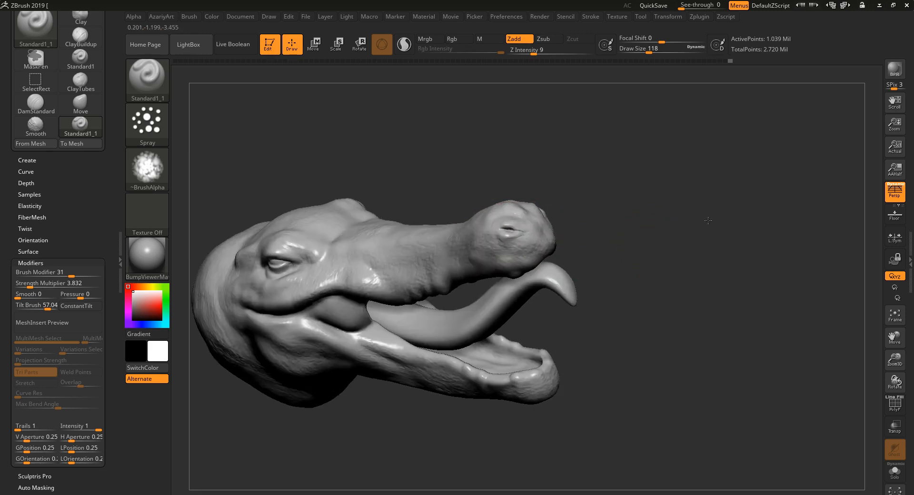
left_click_drag(652, 226, 702, 229, "alt")
mouse_move(498, 178)
left_mouse_down()
mouse_move(495, 216)
mouse_move(452, 212)
mouse_move(490, 202)
left_mouse_up()
mouse_move(436, 191)
left_mouse_down()
mouse_move(455, 212)
mouse_move(419, 209)
left_mouse_up()
left_click_drag(406, 198, 414, 220)
Spray skin texture over the underside and tip of the lower jaw.
left_click_drag(569, 357, 583, 317)
mouse_move(670, 388)
left_mouse_down()
mouse_move(692, 369)
mouse_move(685, 310)
mouse_move(661, 328)
left_mouse_up()
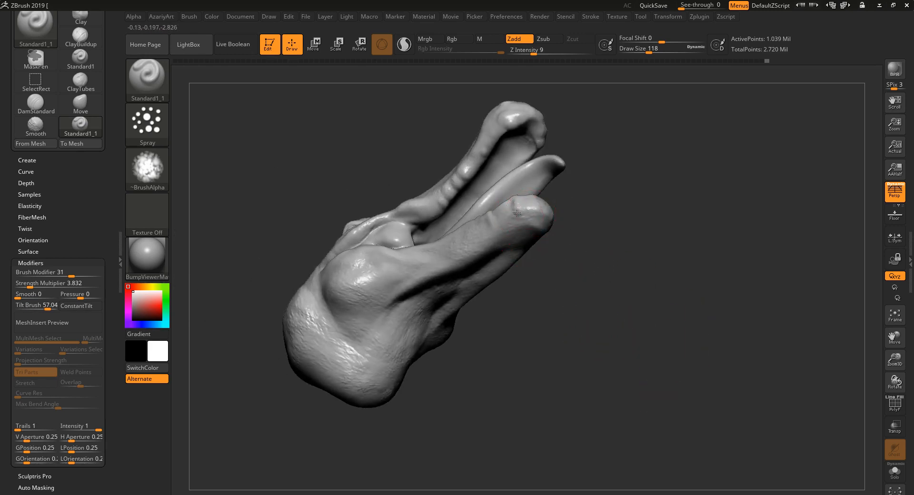
mouse_move(509, 223)
left_mouse_down()
mouse_move(496, 218)
mouse_move(503, 224)
left_mouse_up()
mouse_move(583, 282)
left_mouse_down()
mouse_move(534, 297)
mouse_move(497, 334)
left_mouse_up()
left_click_drag(497, 334, 573, 297, "alt")
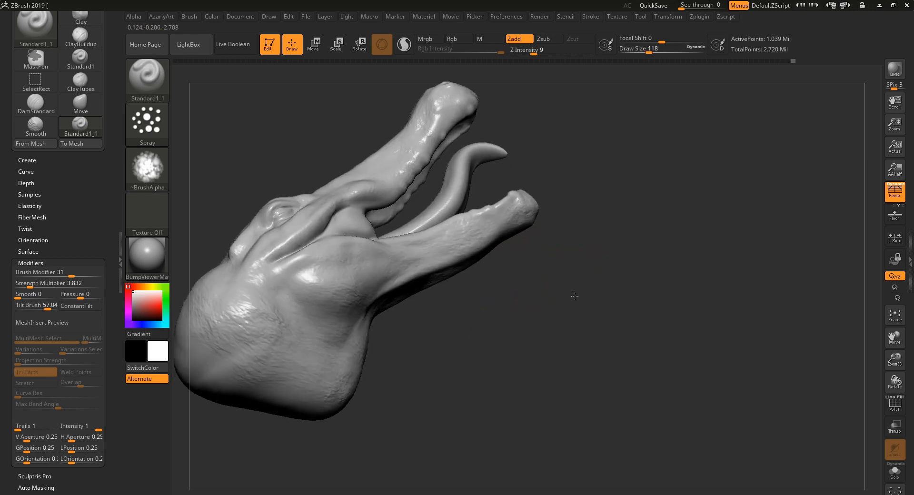
Spray skin texture over the remaining smooth areas at the back and underside of the neck.
left_click_drag(417, 240, 376, 261)
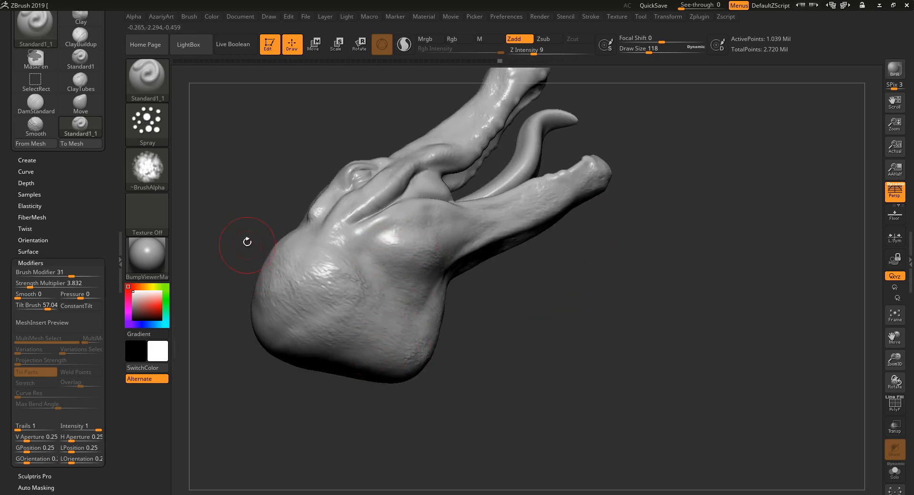
left_click_drag(247, 242, 265, 255)
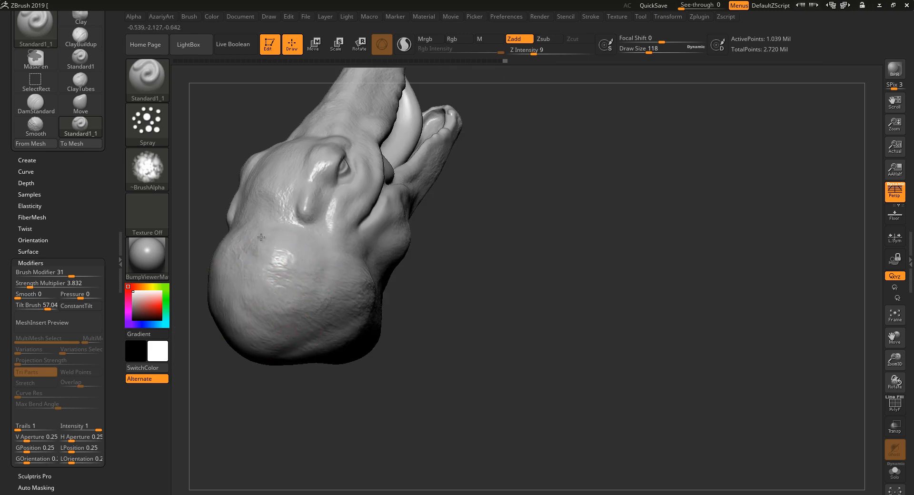
left_click_drag(484, 321, 351, 255)
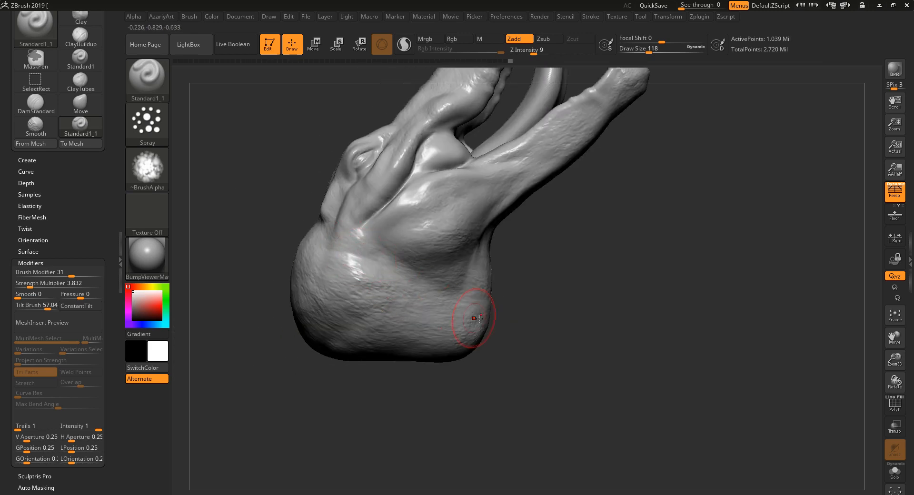
left_click_drag(479, 319, 477, 329)
left_click_drag(560, 315, 519, 304)
mouse_move(579, 283)
left_mouse_down()
mouse_move(608, 312)
mouse_move(598, 300)
mouse_move(435, 260)
mouse_move(472, 231)
mouse_move(406, 280)
mouse_move(466, 304)
left_mouse_up()
left_click_drag(563, 340, 667, 346)
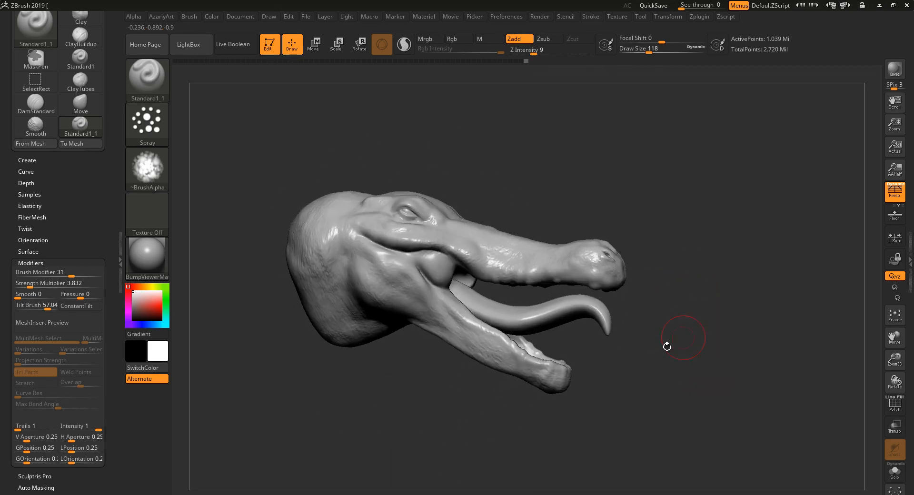
left_click_drag(421, 377, 399, 353)
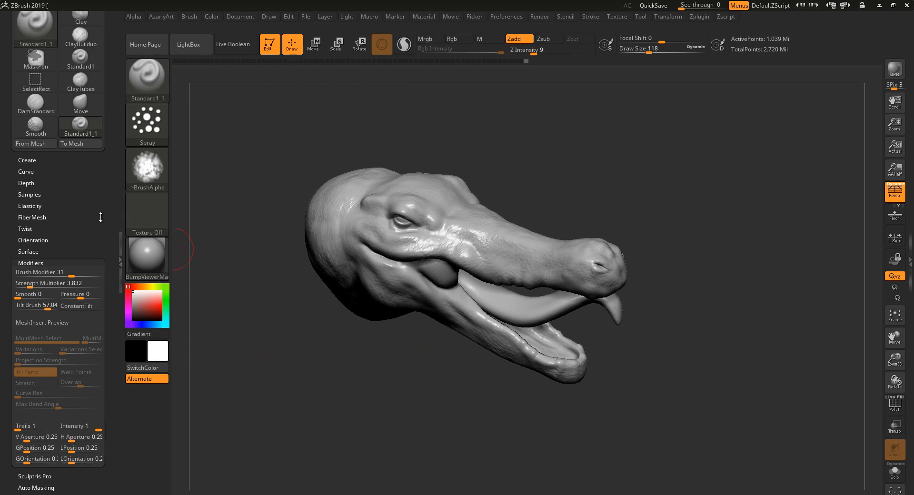
Look through the current brush's modifier settings and collapse the Modifiers section.
left_click_drag(104, 216, 107, 275)
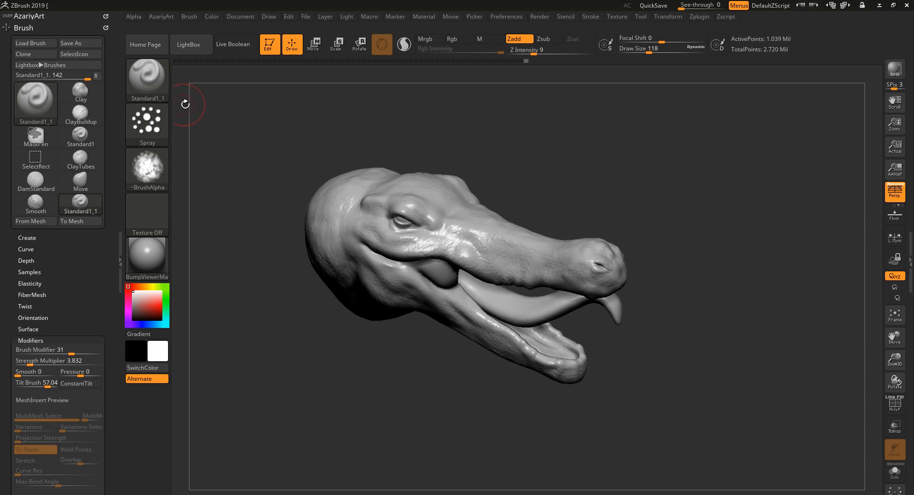
left_click(164, 87)
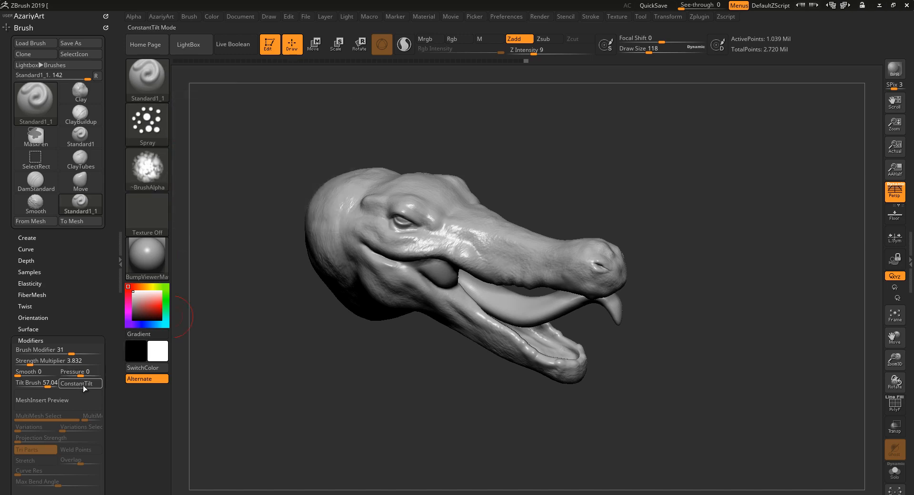
scroll(41, 310, "down", 2)
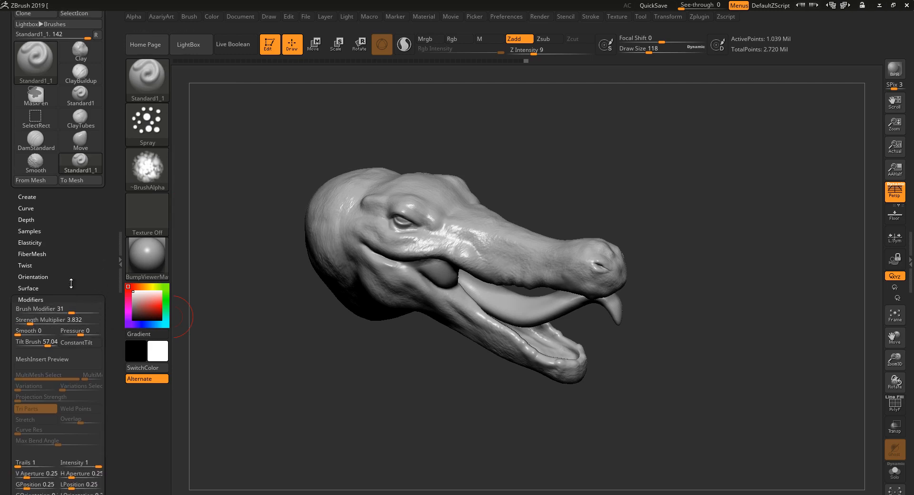
scroll(94, 266, "up", 1)
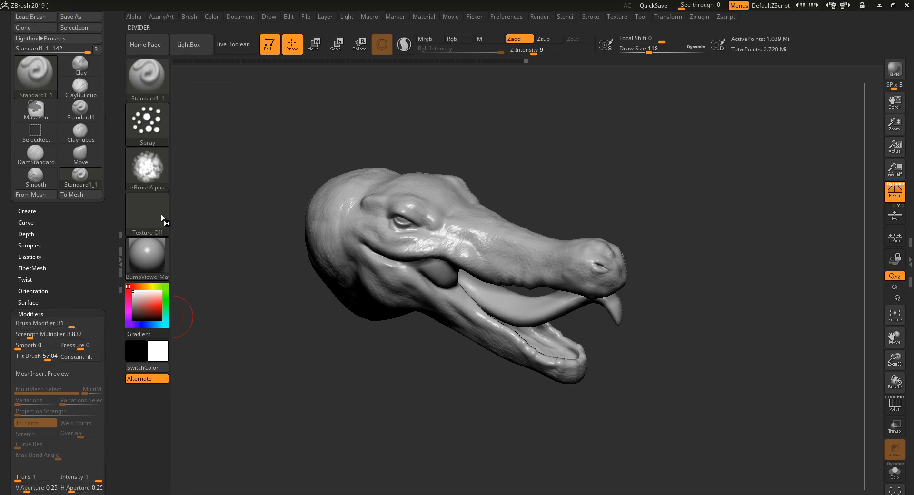
left_click(133, 17)
left_click_drag(92, 255, 91, 229)
left_click(71, 284)
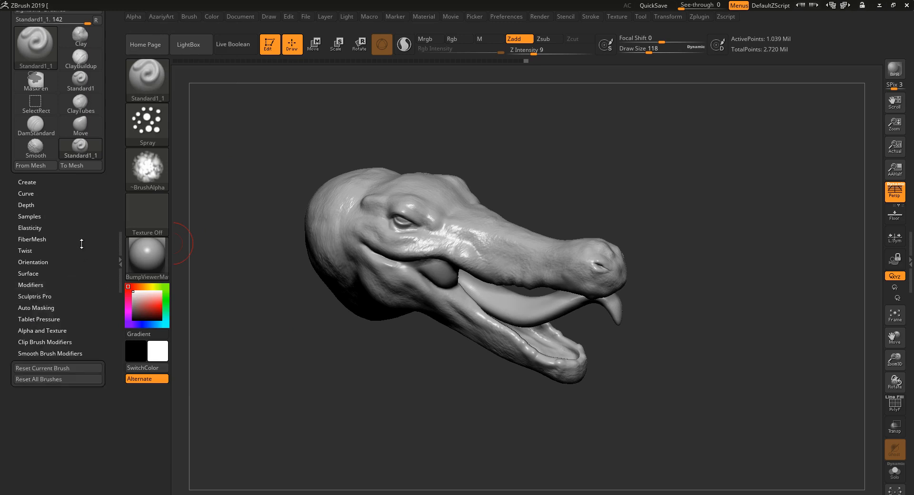
left_click_drag(80, 231, 79, 242)
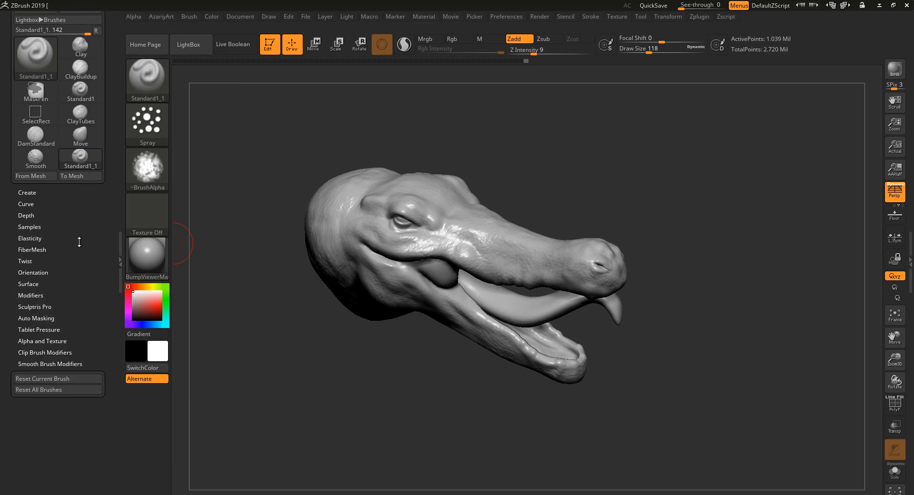
Open the current brush's credit for editing and enter "Disrupt the surface" on its name line.
left_click(33, 193)
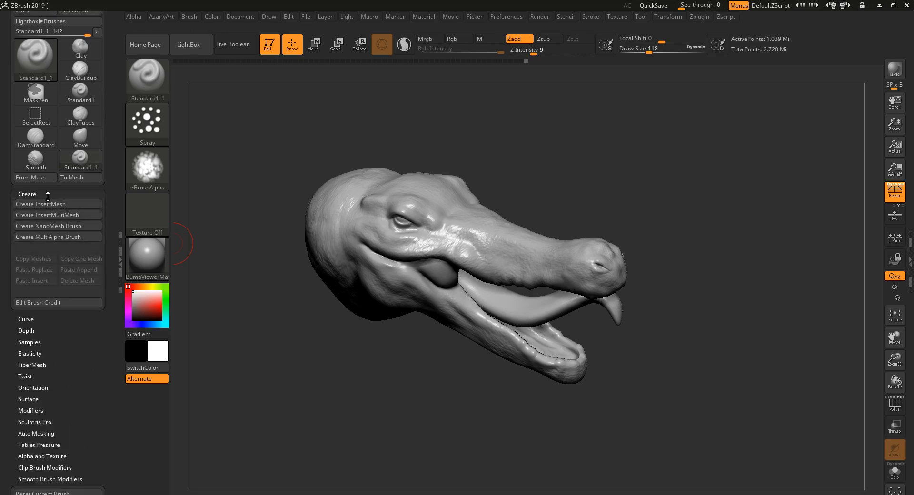
left_click(59, 302)
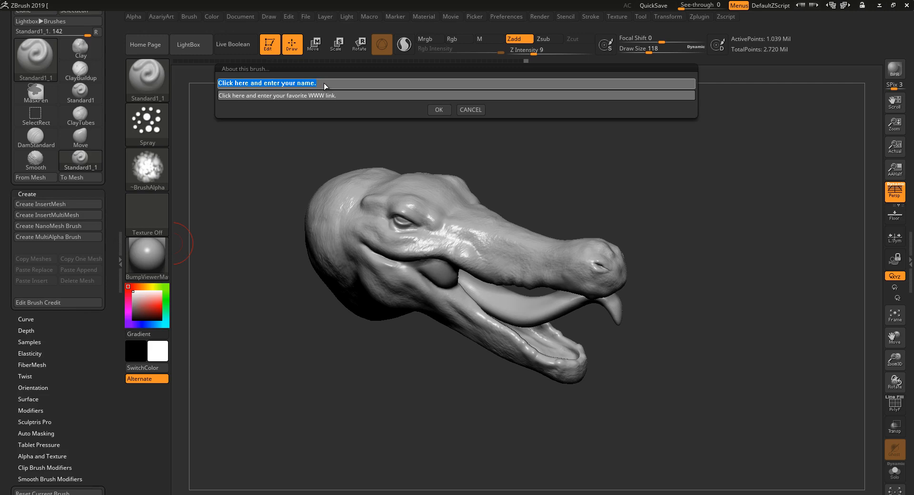
key("shift")
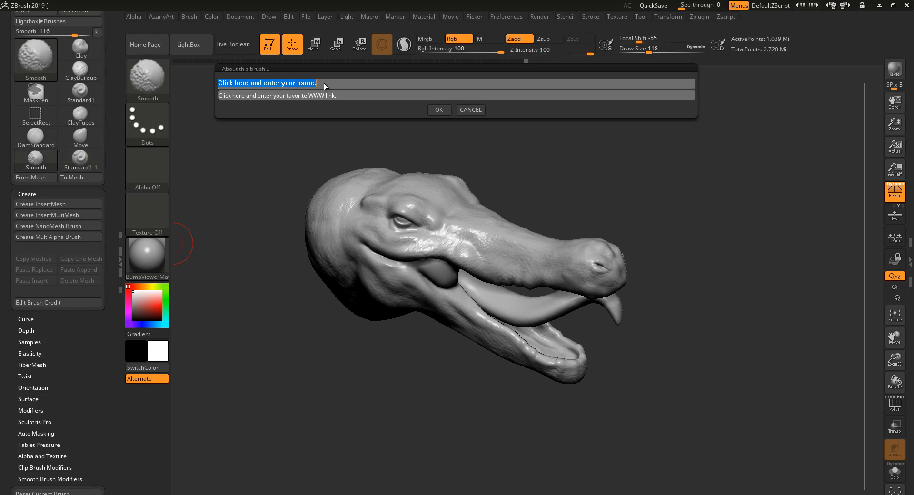
type("Di")
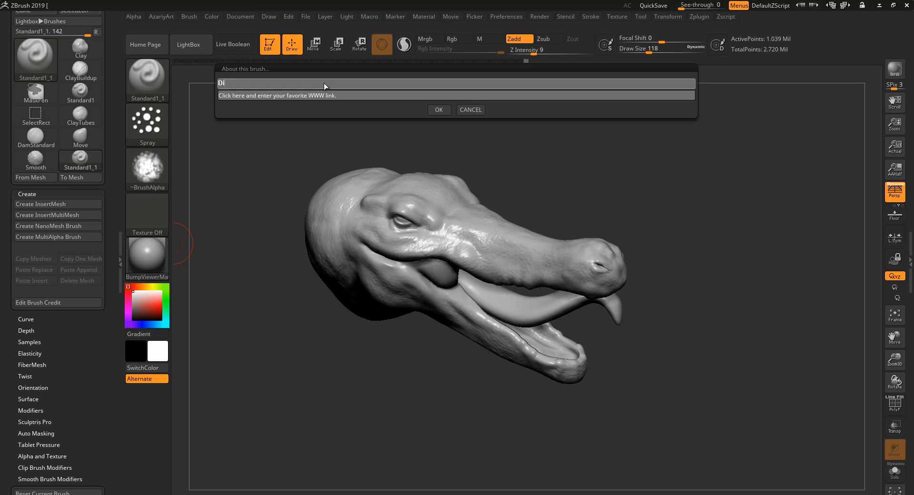
type("srupt")
type("the surface")
key("Return")
left_click(223, 95)
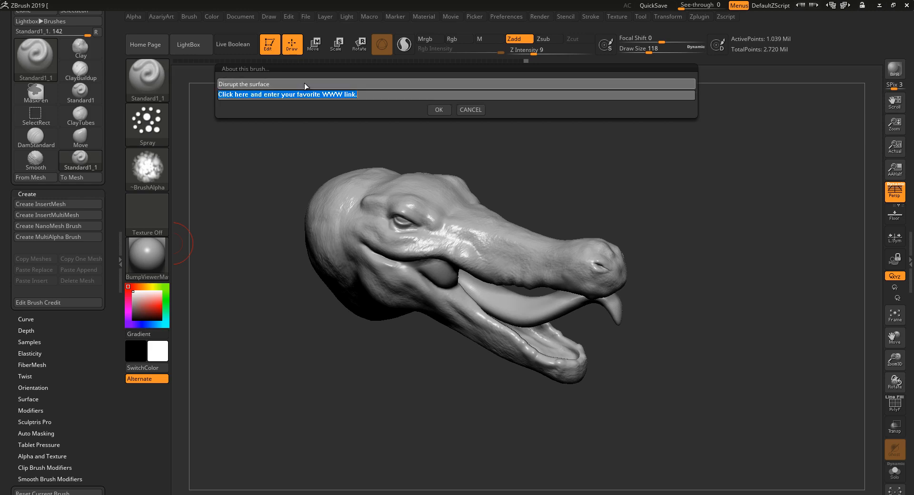
type("www.aza")
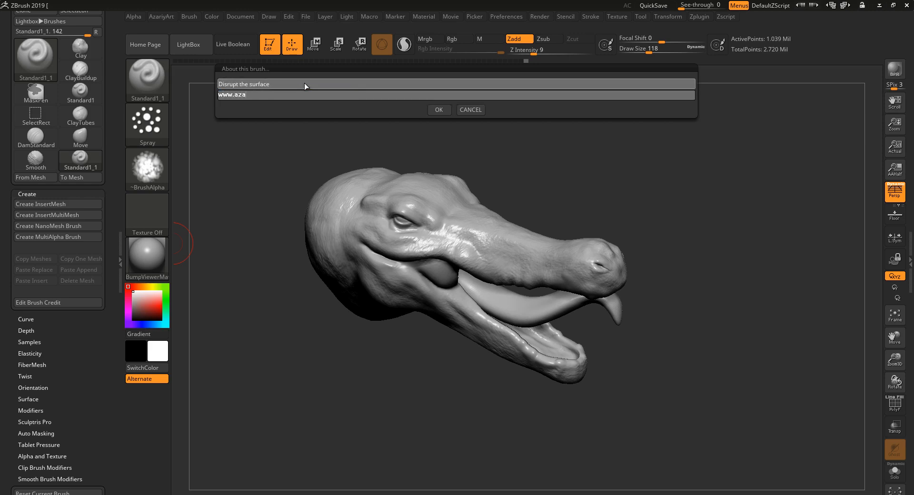
type("riyart.org")
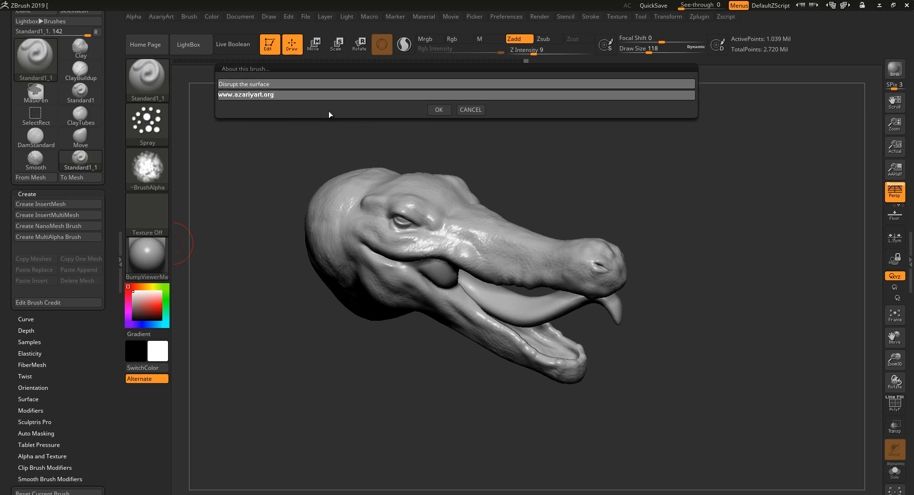
left_click(438, 110)
left_click_drag(306, 378, 290, 399)
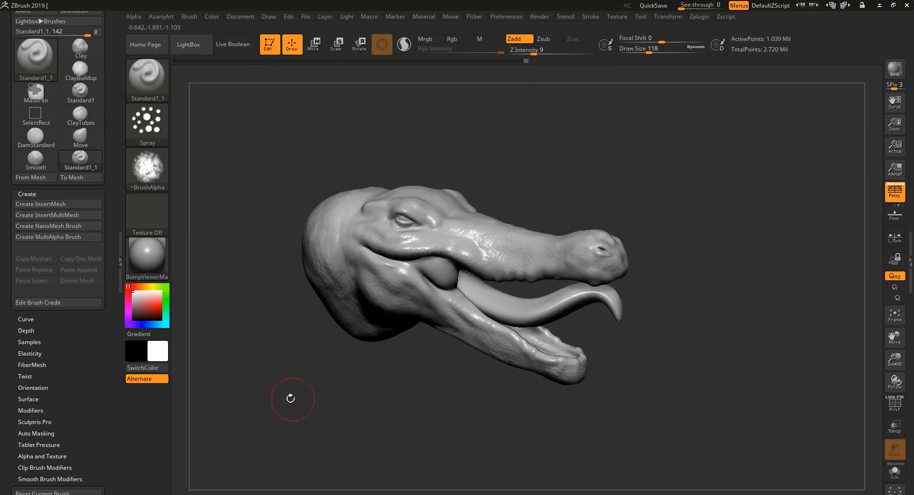
Save the customised brush as a preset named Crock_Surface_Disruptor in the AZACONFIG folder.
scroll(110, 126, "up", 2)
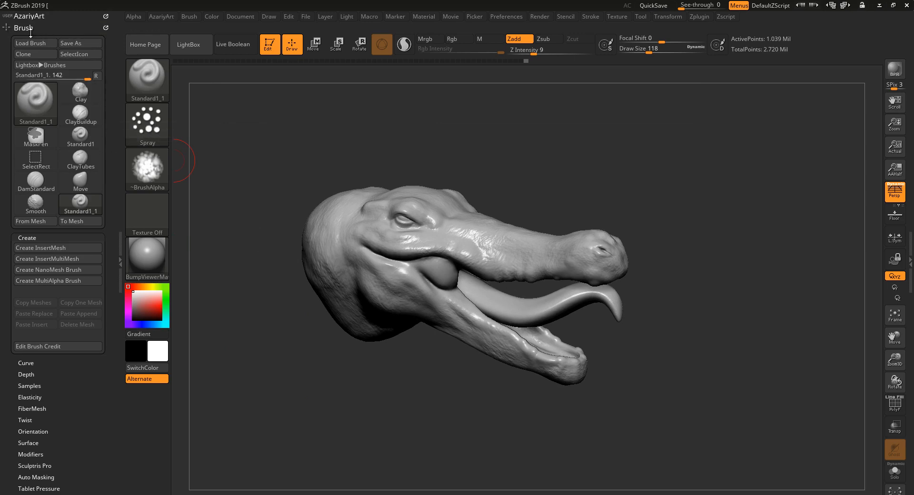
left_click(85, 44)
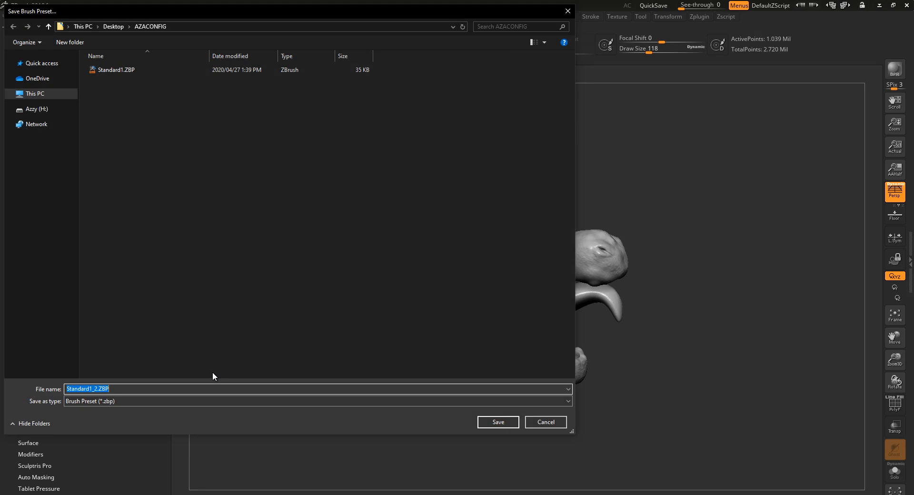
type("Crock_Surface_Disruptor")
left_click(499, 423)
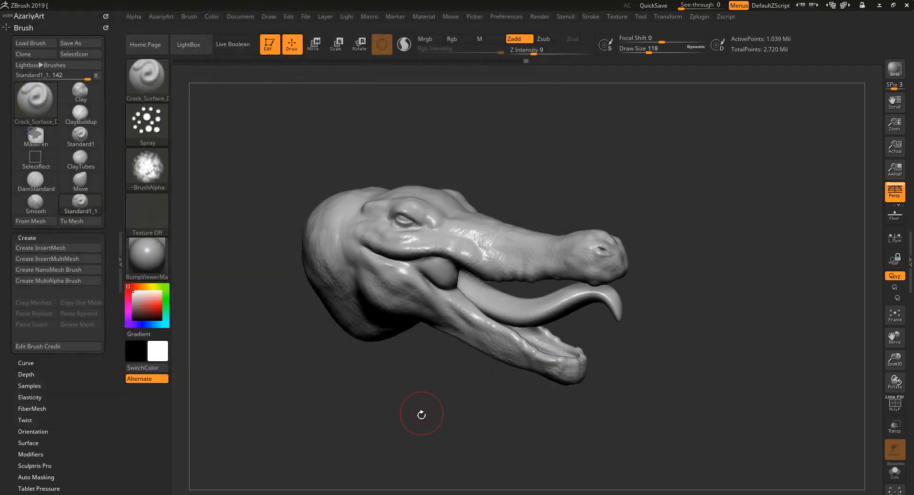
left_click_drag(415, 405, 432, 416)
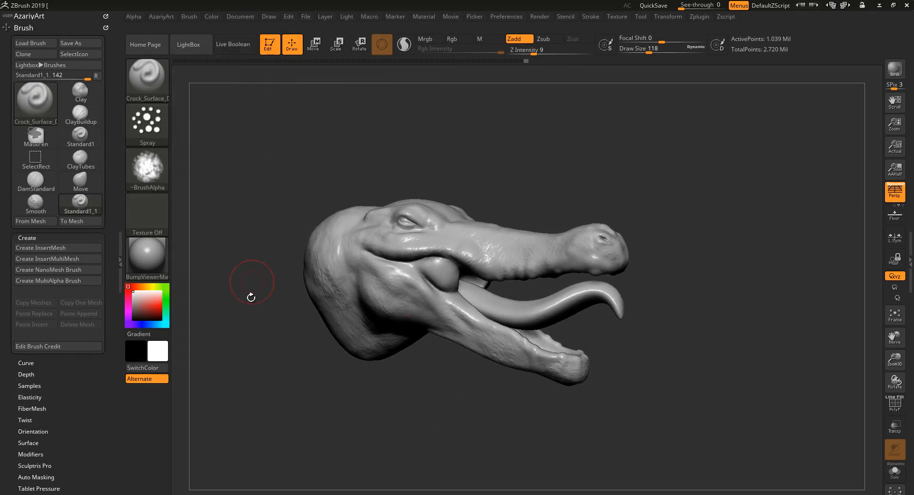
left_click_drag(440, 428, 428, 416)
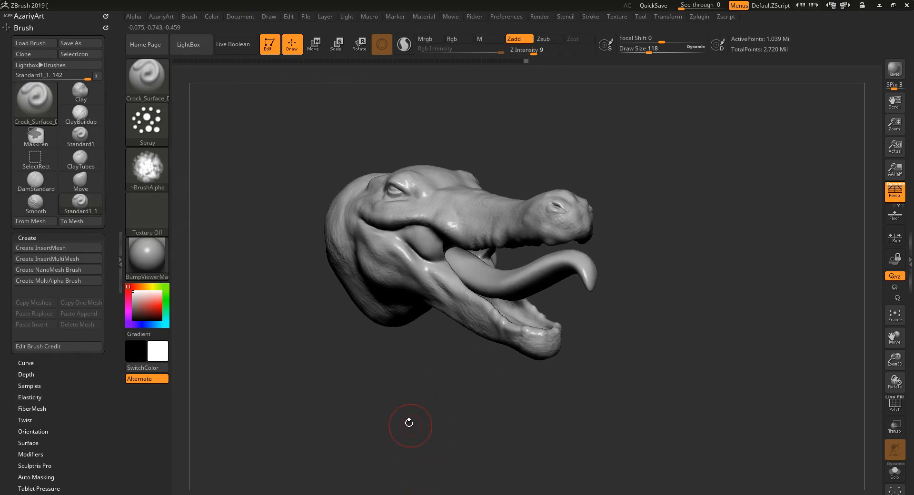
left_click_drag(400, 418, 390, 385)
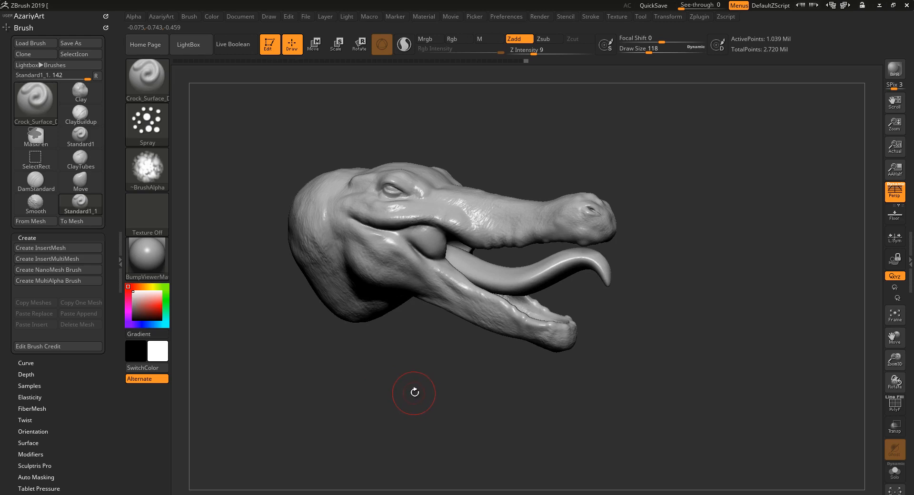
Switch to the ClayBuildup brush and then reselect the saved Crock_Surface_Disruptor brush.
key("b")
key("c")
key("b")
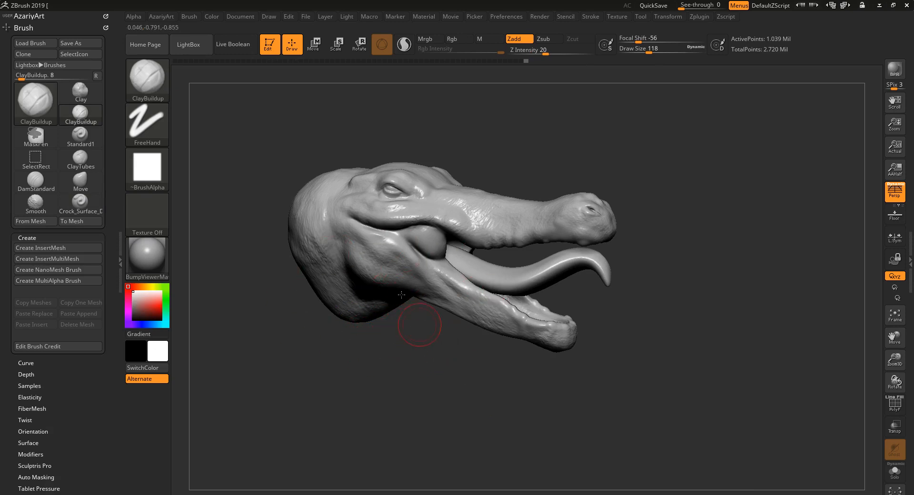
key("b")
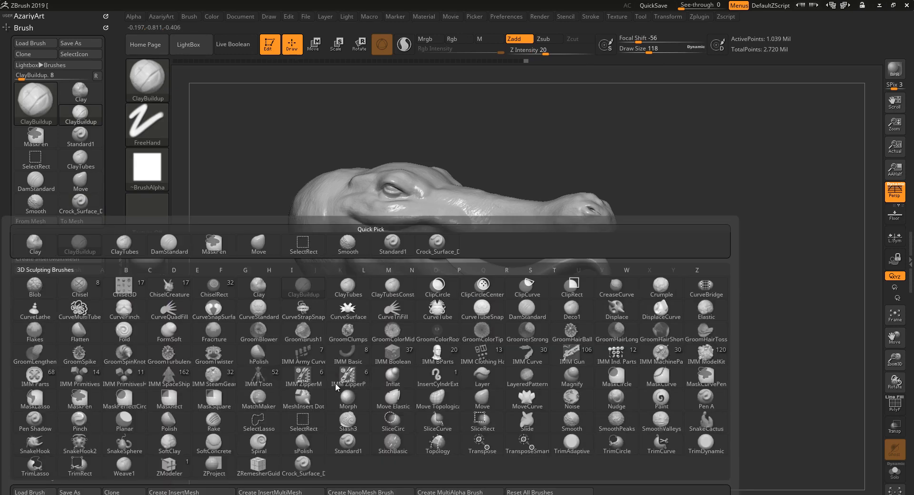
key("s")
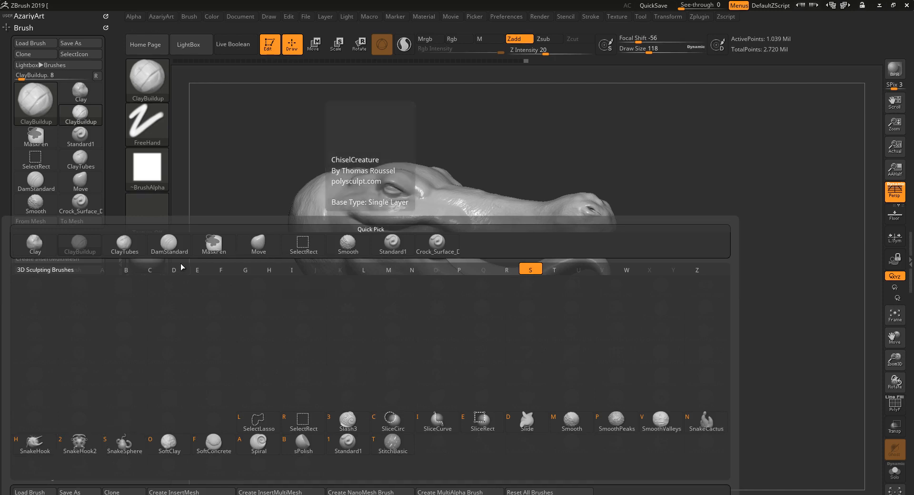
left_click(445, 247)
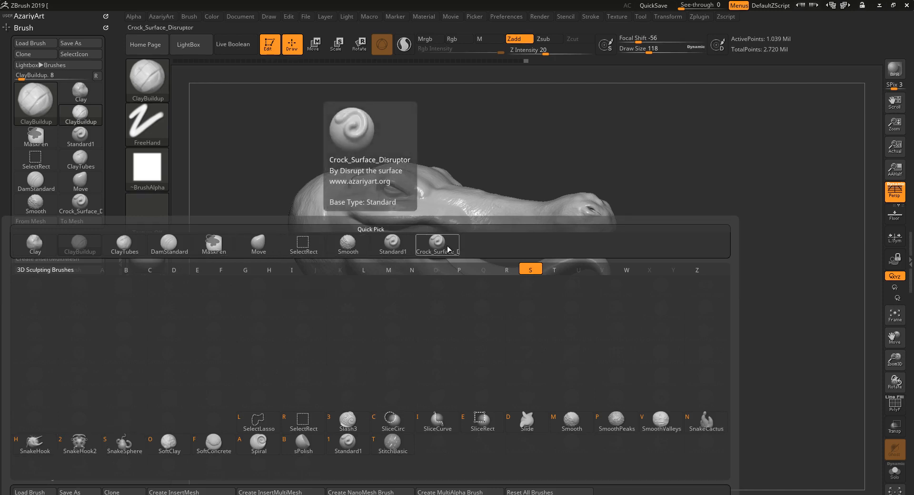
left_click_drag(357, 390, 372, 364)
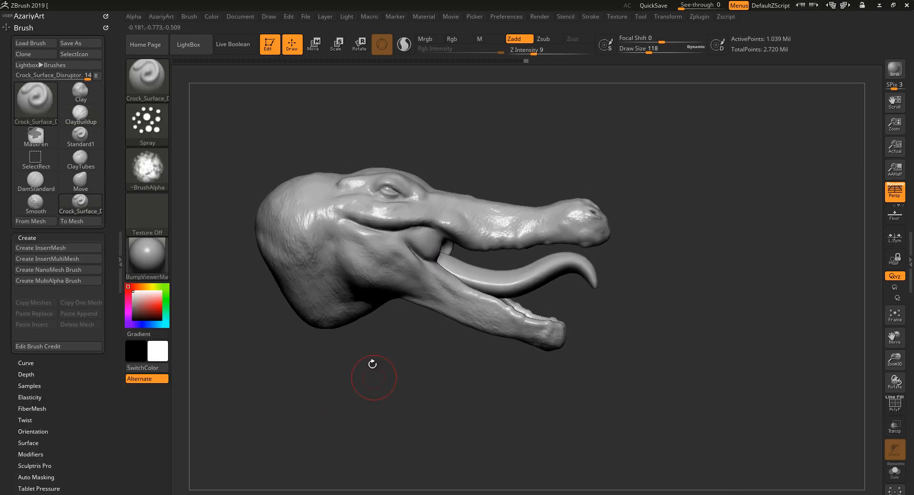
left_click(50, 110)
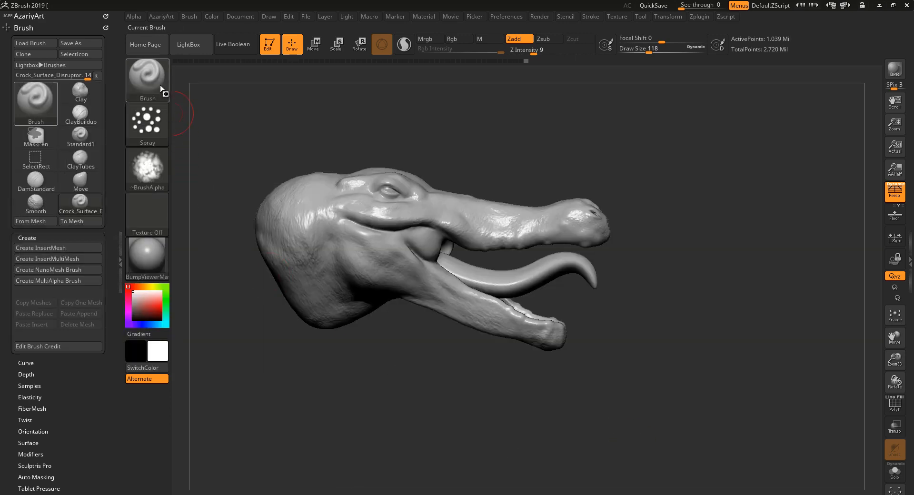
left_click(161, 90)
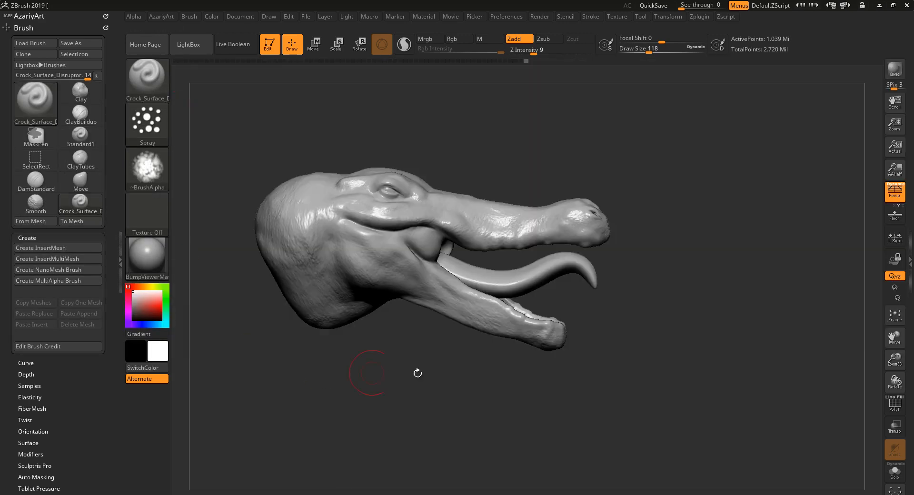
left_click_drag(418, 371, 450, 396)
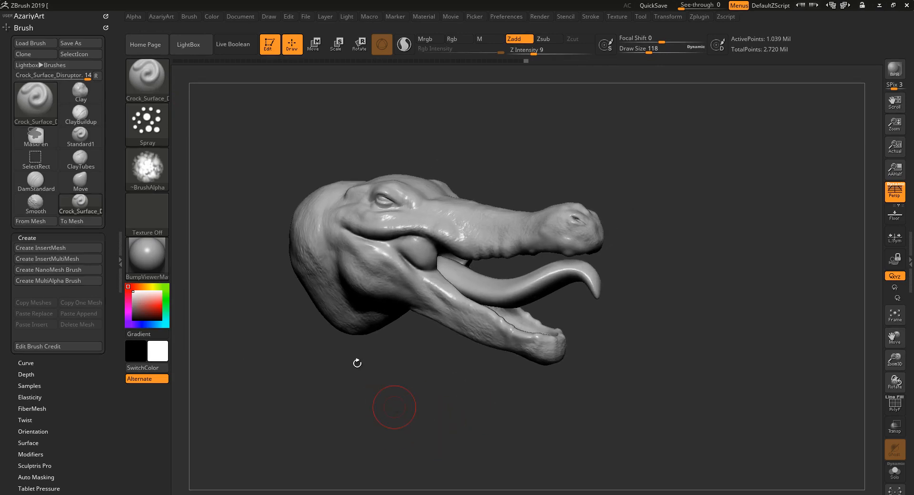
left_click_drag(362, 392, 385, 421)
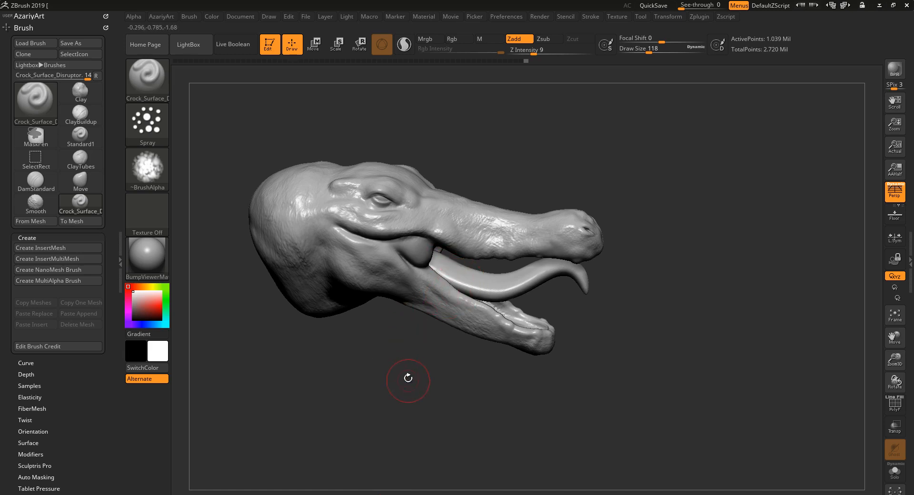
mouse_move(414, 378)
left_mouse_down()
mouse_move(404, 387)
mouse_move(419, 399)
left_mouse_up()
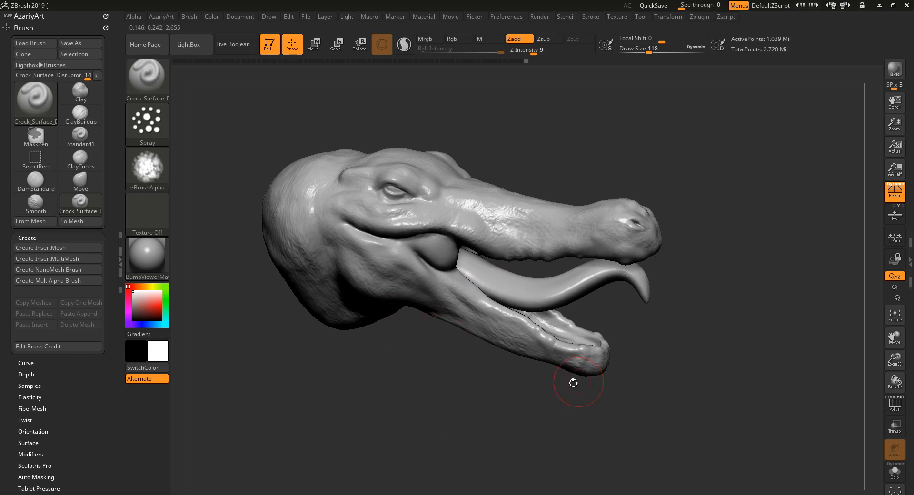
Select the Clay brush and clone it as the base for another custom brush.
key("b")
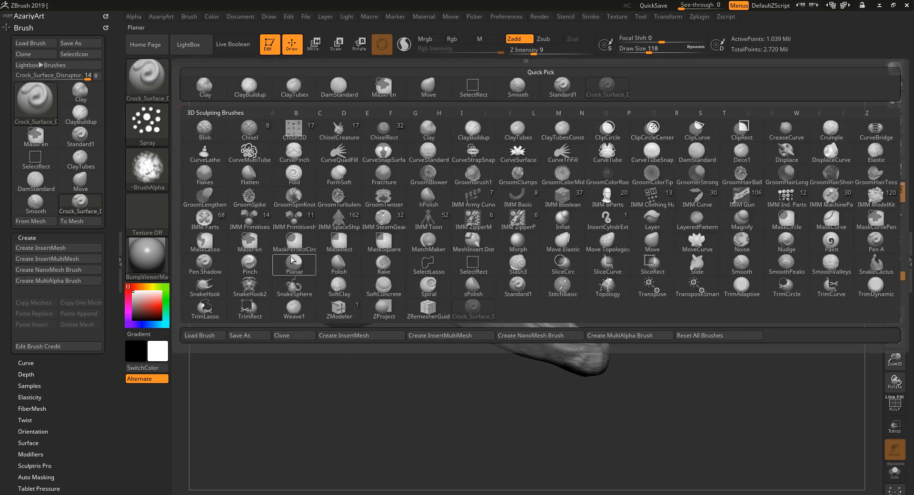
left_click(219, 94)
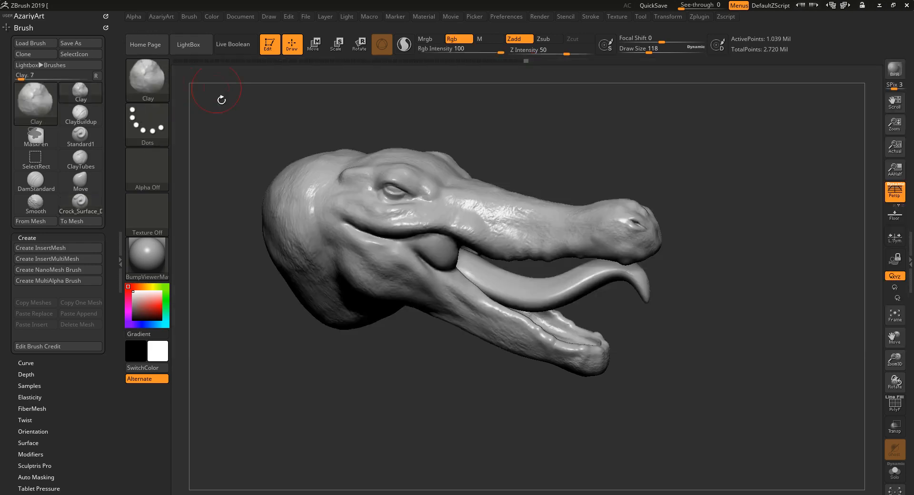
left_click(157, 82)
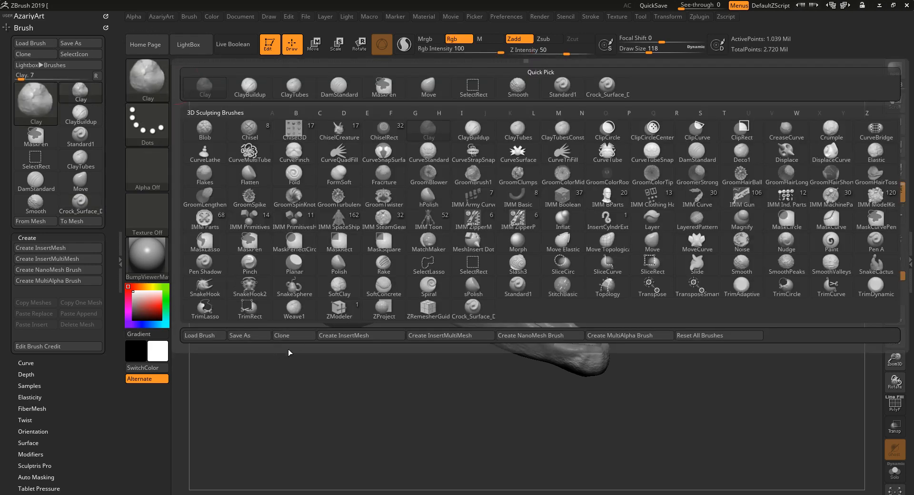
left_click(298, 338)
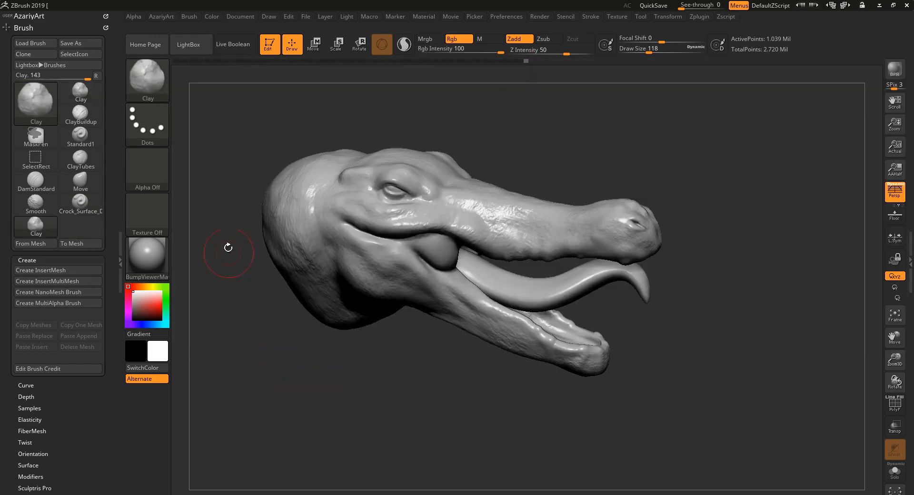
Set the cloned Clay brush's stroke to Color Spray and test it behind the jaw and above the eye.
left_click(149, 125)
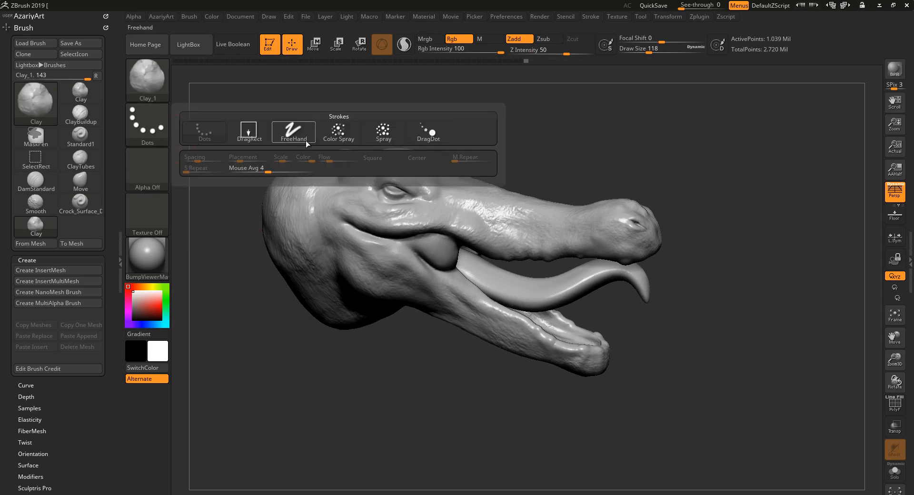
left_click(340, 135)
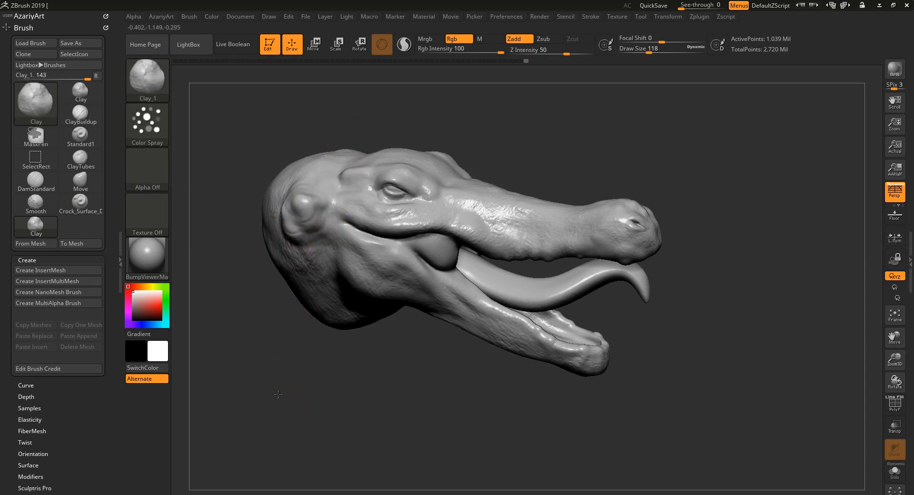
mouse_move(299, 384)
left_mouse_down()
mouse_move(286, 397)
mouse_move(299, 415)
mouse_move(301, 380)
left_mouse_up()
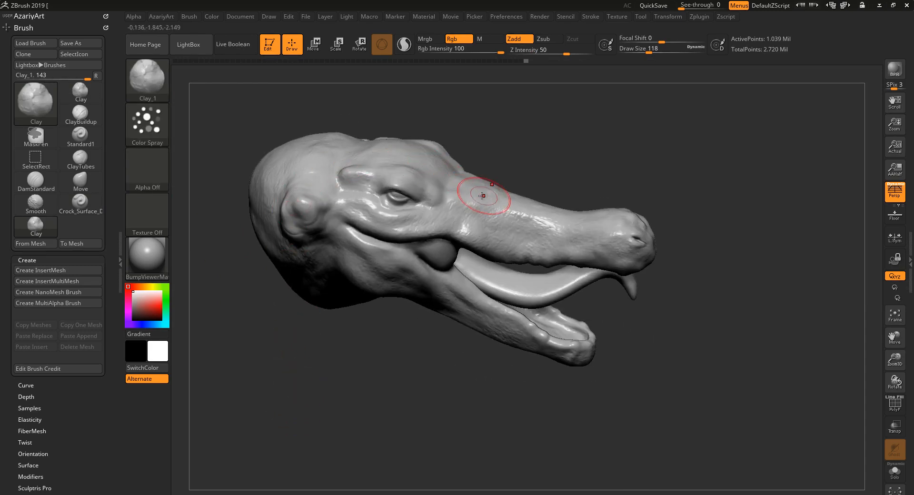
left_click_drag(563, 138, 529, 137)
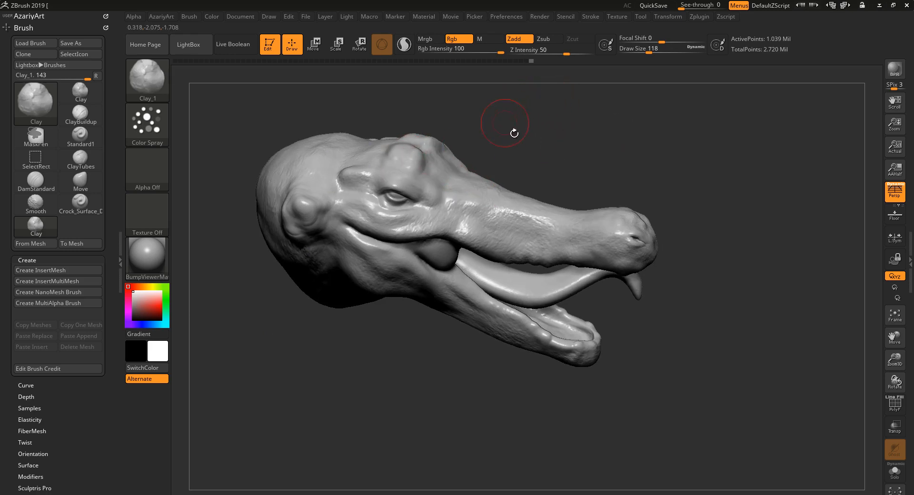
Set the cloned Clay brush's Z Intensity to 37 and open its Modifiers settings.
left_click_drag(567, 54, 559, 54)
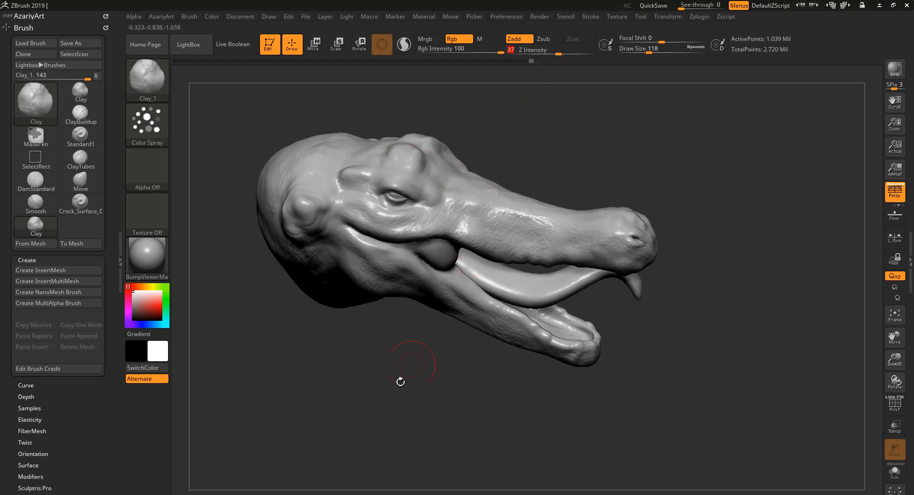
left_click_drag(400, 380, 234, 436)
left_click_drag(69, 433, 54, 312)
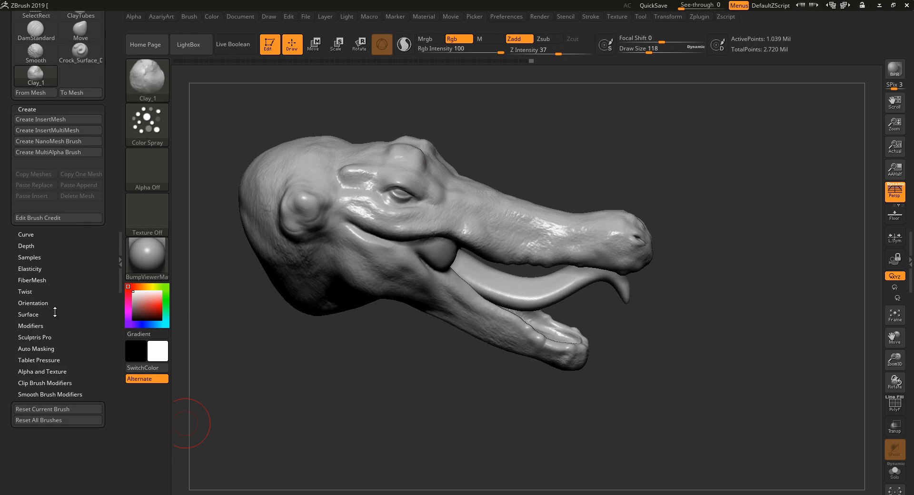
left_click(42, 326)
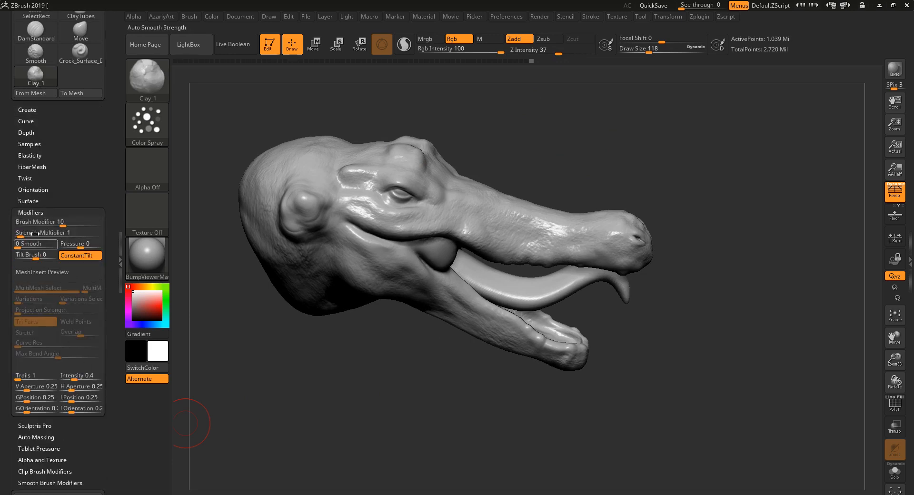
left_click_drag(365, 397, 327, 388)
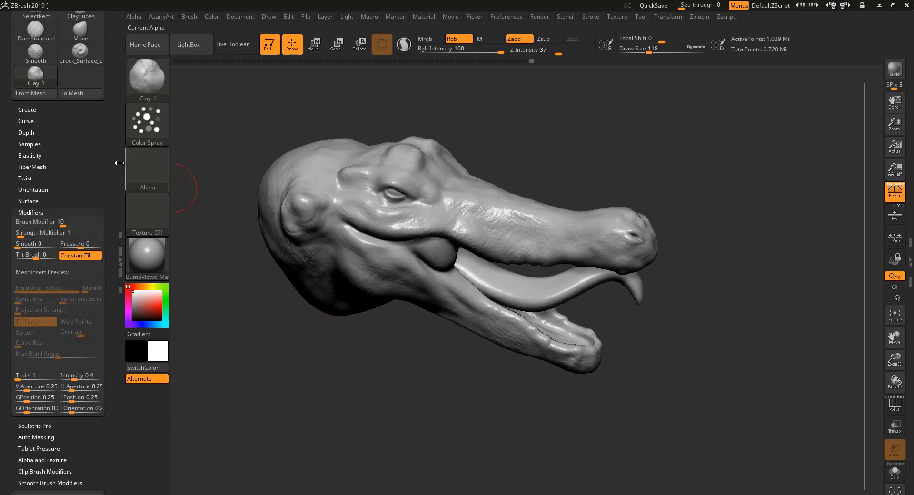
Assign Alpha 02 to the cloned Clay brush and test it across the neck and the back of the crocodile's head.
left_click(165, 177)
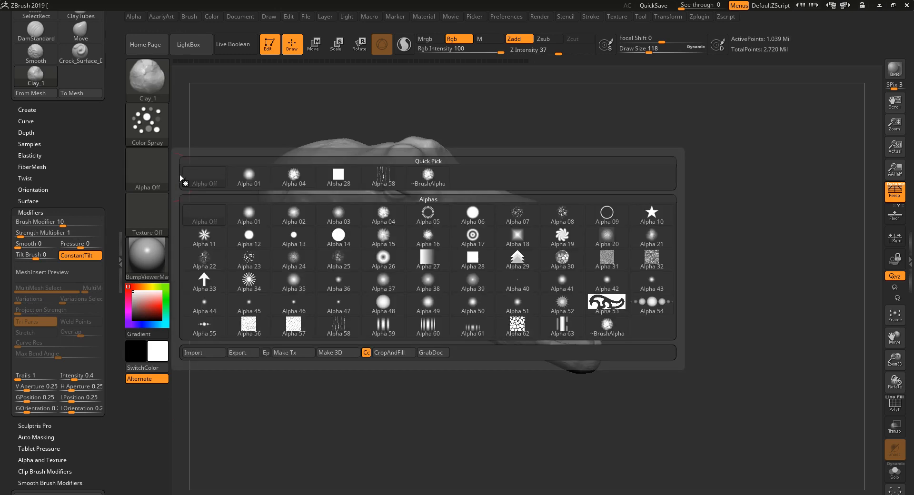
left_click(295, 217)
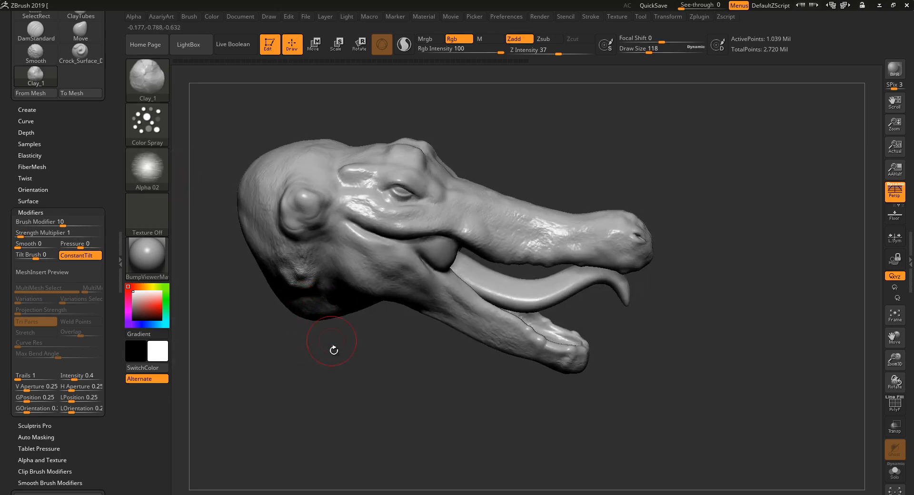
left_click_drag(333, 350, 324, 287)
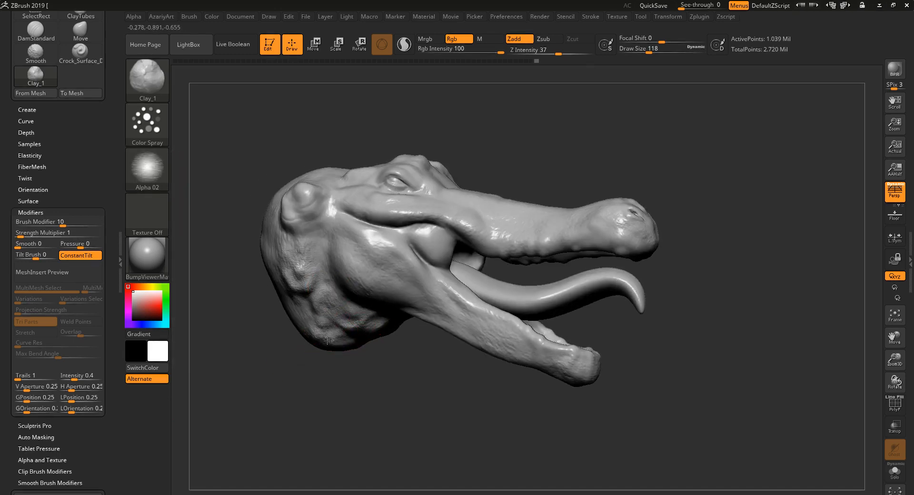
mouse_move(329, 369)
left_mouse_down()
mouse_move(324, 405)
mouse_move(351, 399)
left_mouse_up()
left_click_drag(288, 273, 280, 256)
left_click_drag(280, 206, 284, 211)
left_click_drag(281, 131, 285, 134)
Edit the cloned Clay brush's credit, entering "bumper 2" as the name.
left_click(82, 211)
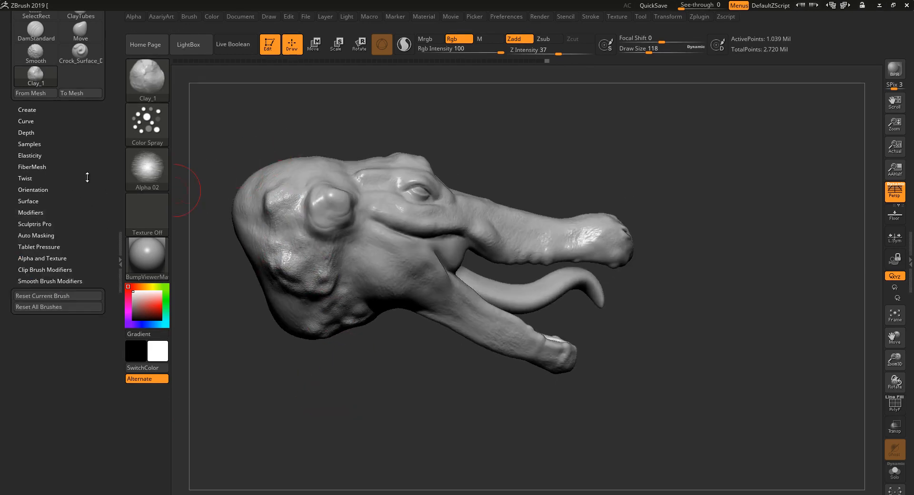
left_click_drag(87, 177, 84, 251)
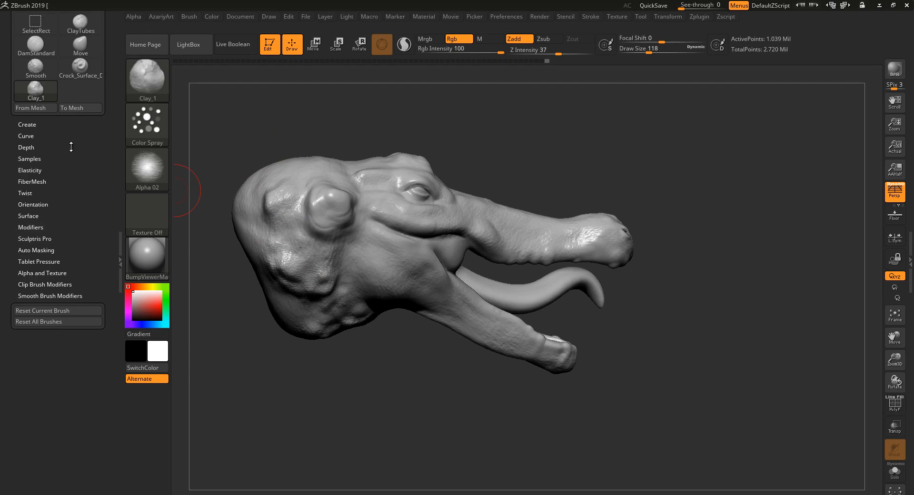
left_click(29, 124)
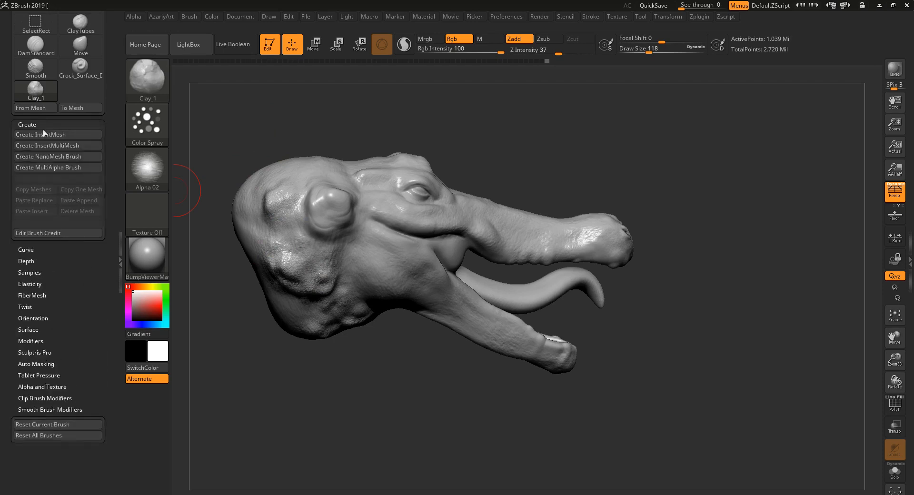
left_click(61, 234)
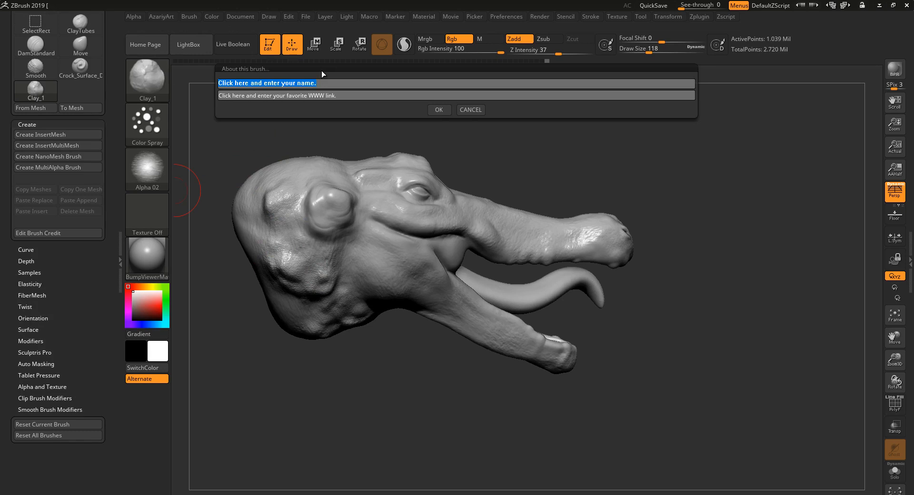
type("bumper")
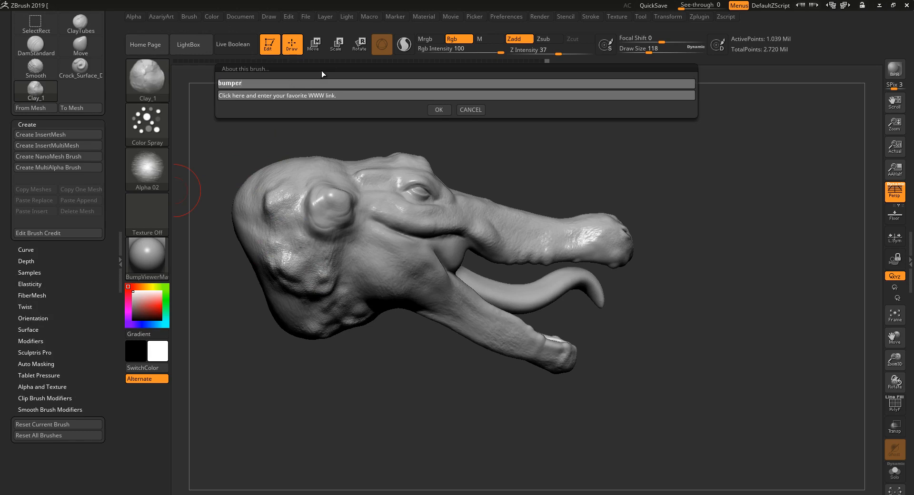
type(" 2")
left_click(439, 109)
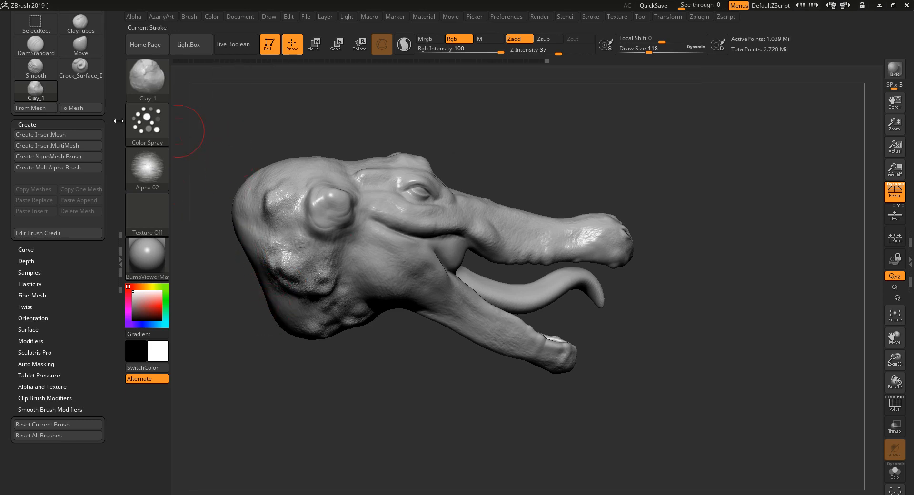
Save the customised Clay clone as the brush preset Bumper_2 in the AZACONFIG folder.
left_click_drag(114, 87, 117, 162)
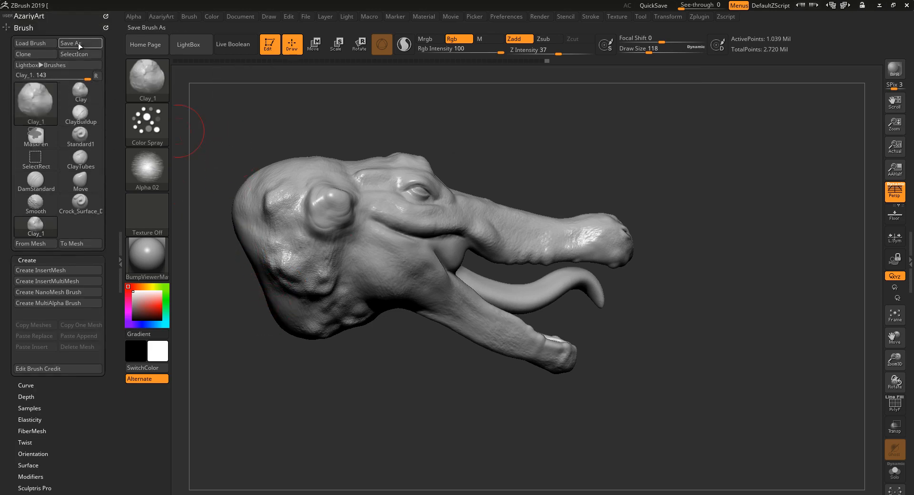
left_click(90, 47)
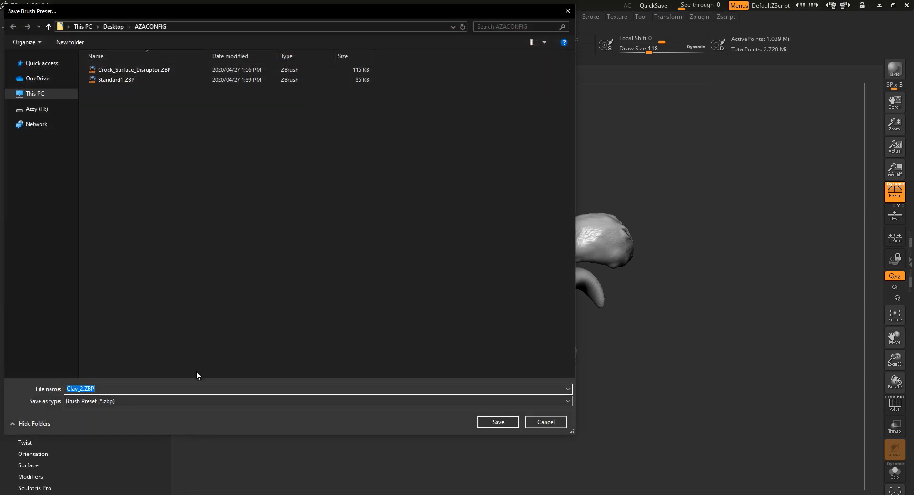
type("Bumper_2")
key("Return")
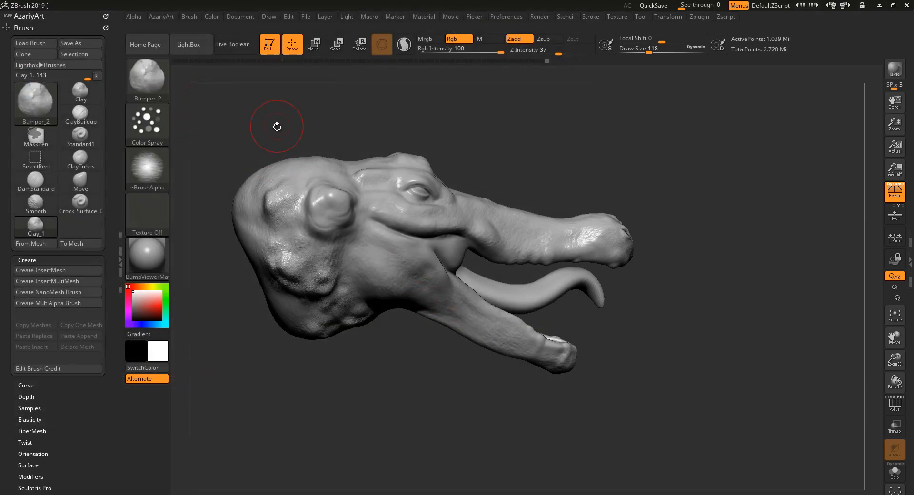
View the brush library and the saved presets in the AZACONFIG folder without loading one.
mouse_move(276, 126)
left_mouse_down()
mouse_move(256, 296)
mouse_move(266, 334)
mouse_move(296, 331)
mouse_move(309, 342)
mouse_move(309, 380)
mouse_move(295, 374)
left_mouse_up()
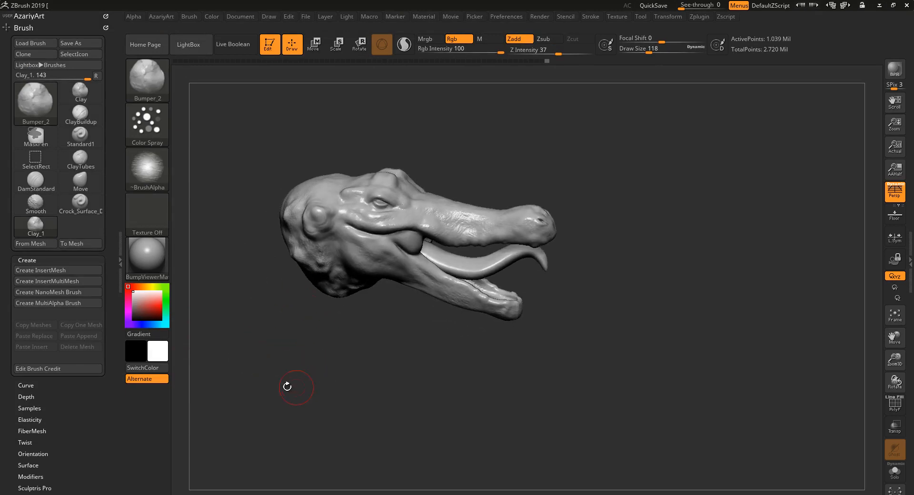
left_click(159, 89)
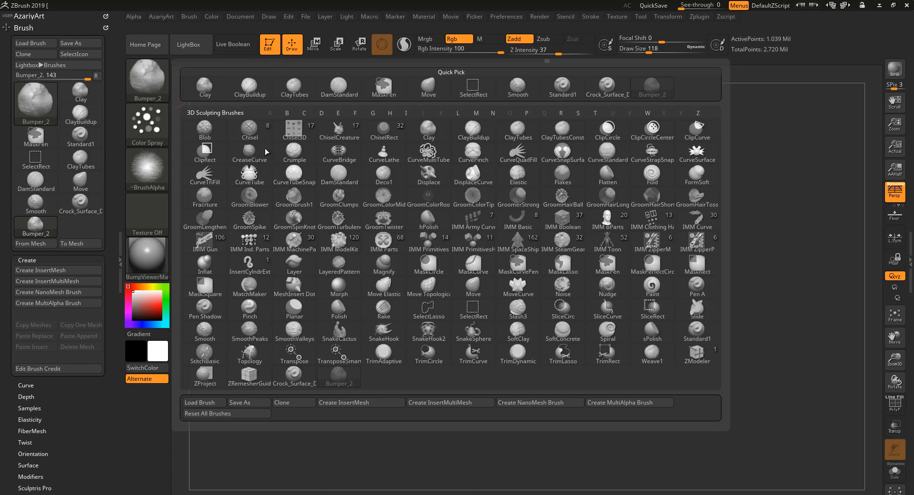
left_click(205, 404)
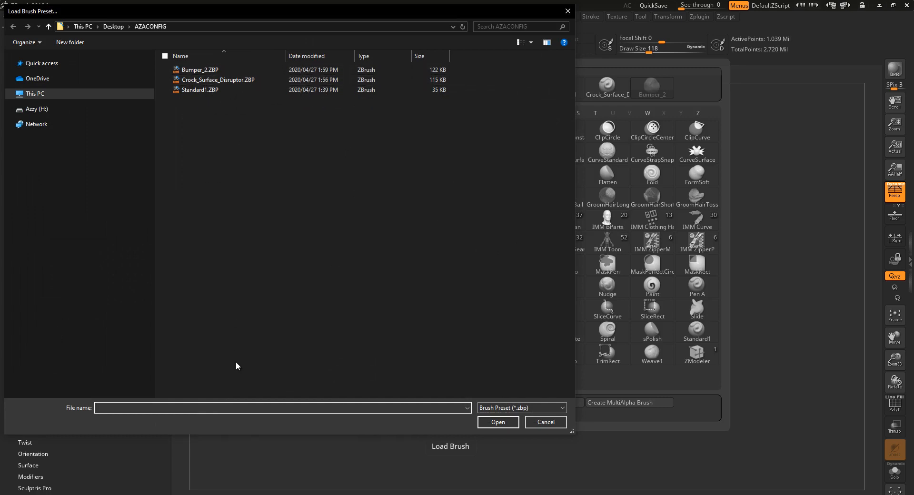
left_click(541, 424)
left_click_drag(533, 389, 494, 381)
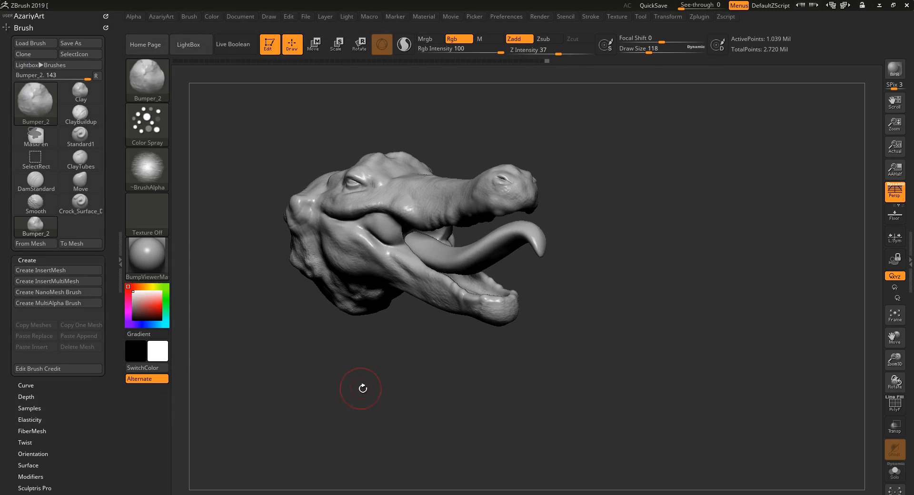
left_click_drag(363, 389, 379, 414)
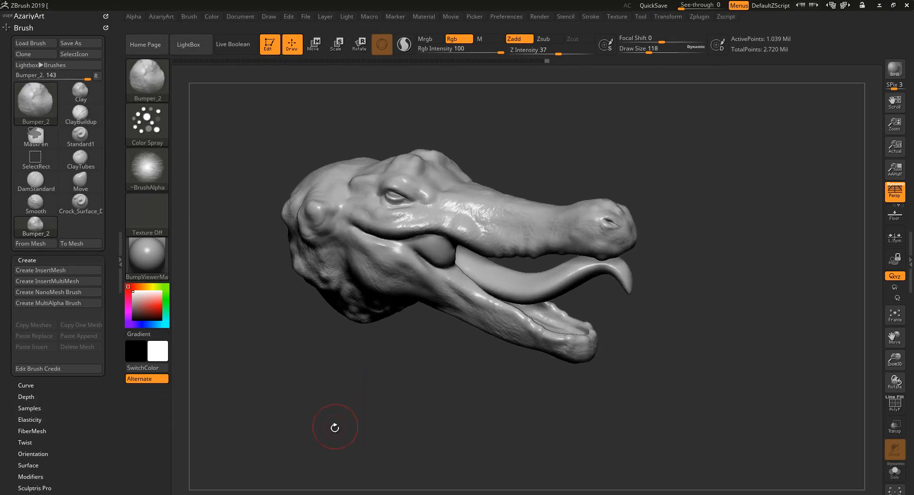
left_click_drag(347, 444, 328, 424)
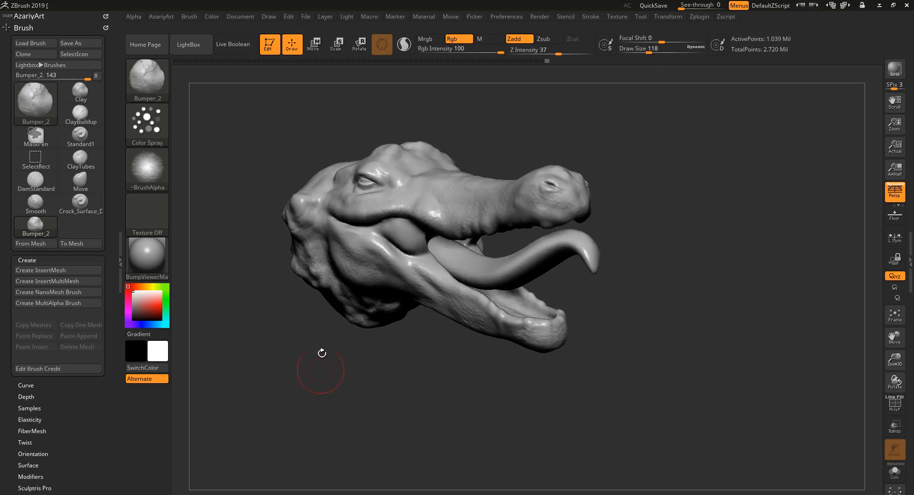
mouse_move(355, 398)
left_mouse_down()
mouse_move(374, 407)
mouse_move(361, 420)
mouse_move(371, 418)
left_mouse_up()
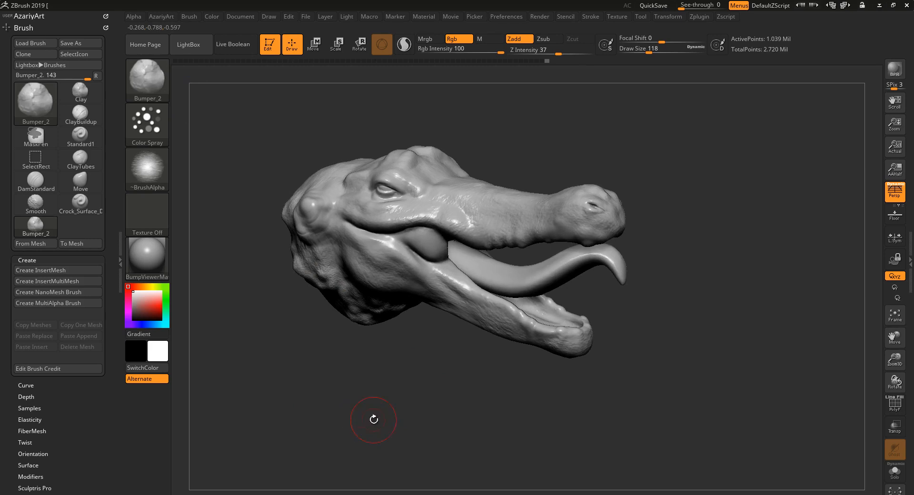